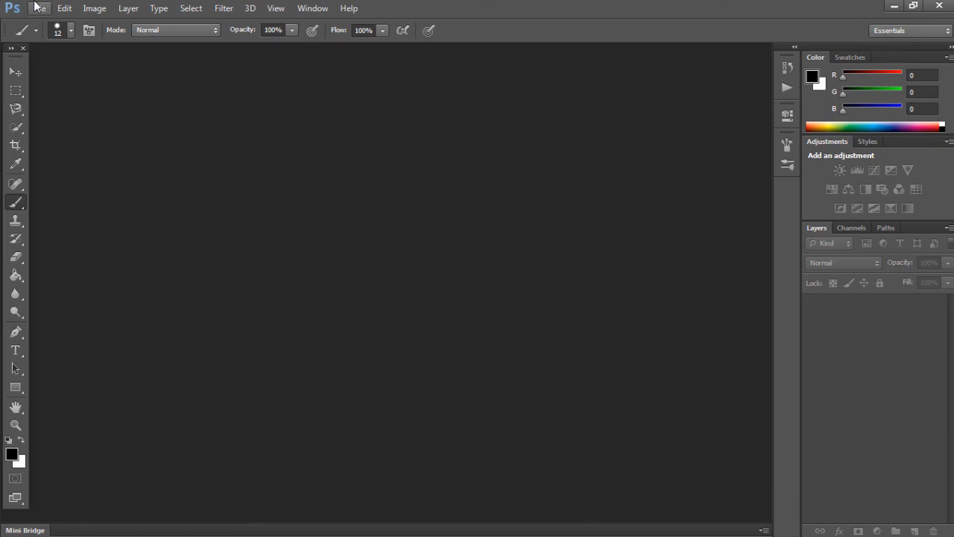
click(35, 6)
click(42, 36)
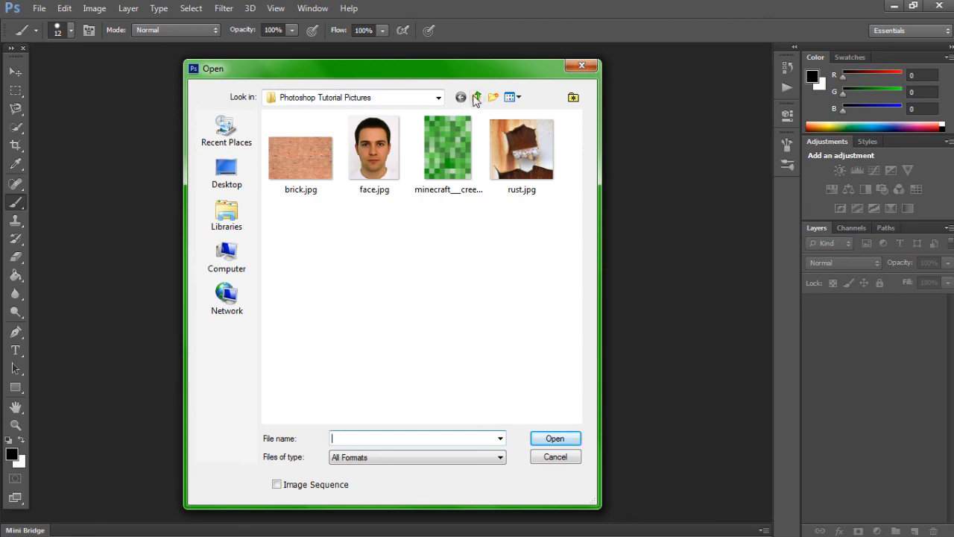
click(475, 99)
drag(571, 214, 565, 269)
click(329, 337)
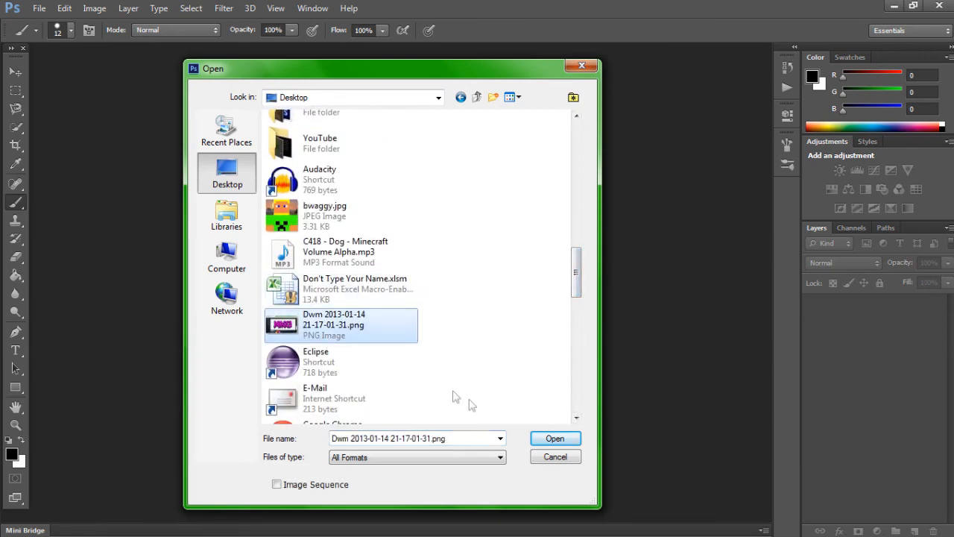
click(554, 439)
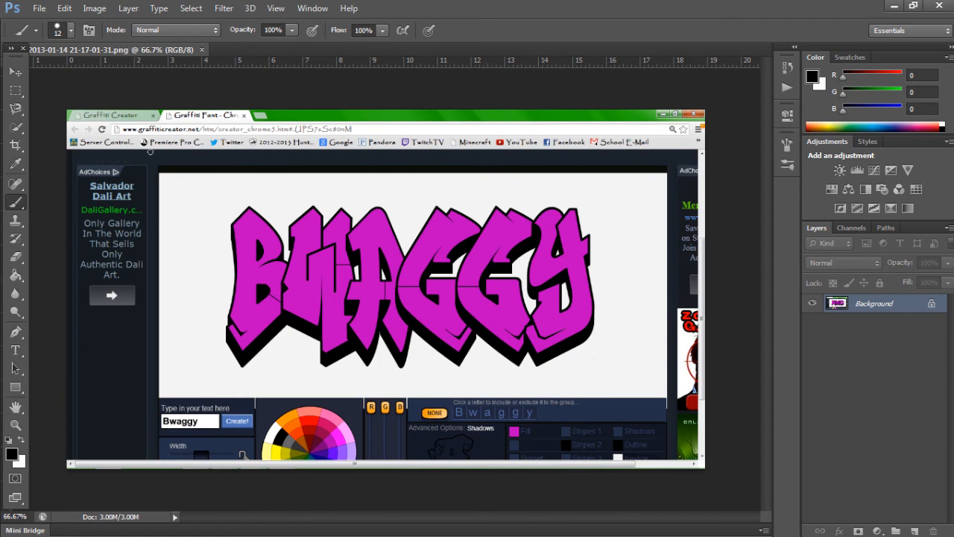
Step: Select the letters B and W of the graffiti word, including their black shadows, with the Quick Selection tool
click(17, 129)
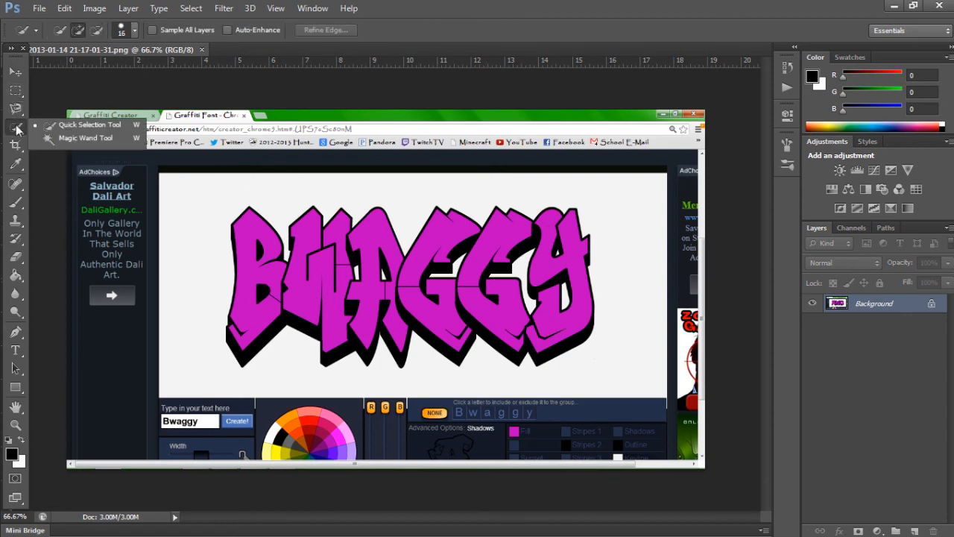
click(88, 125)
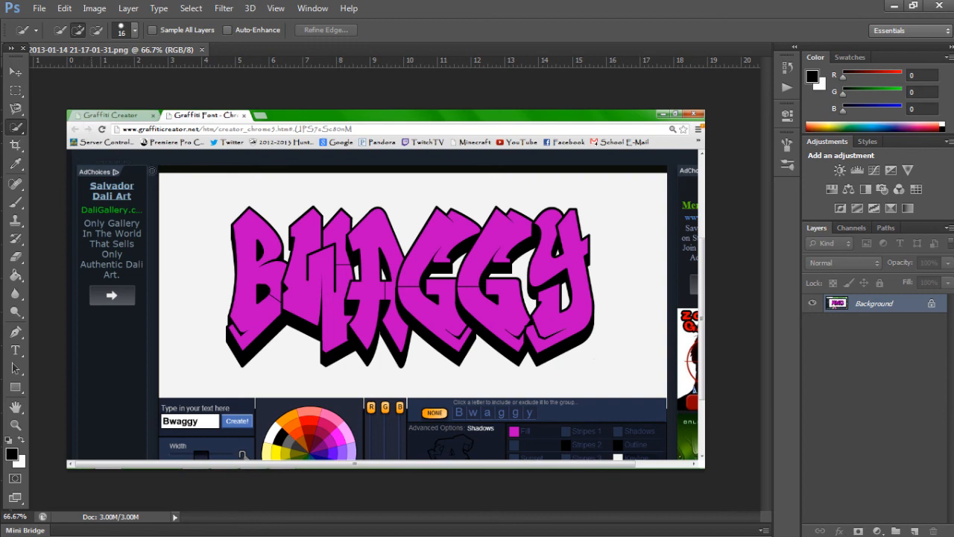
drag(247, 230, 253, 290)
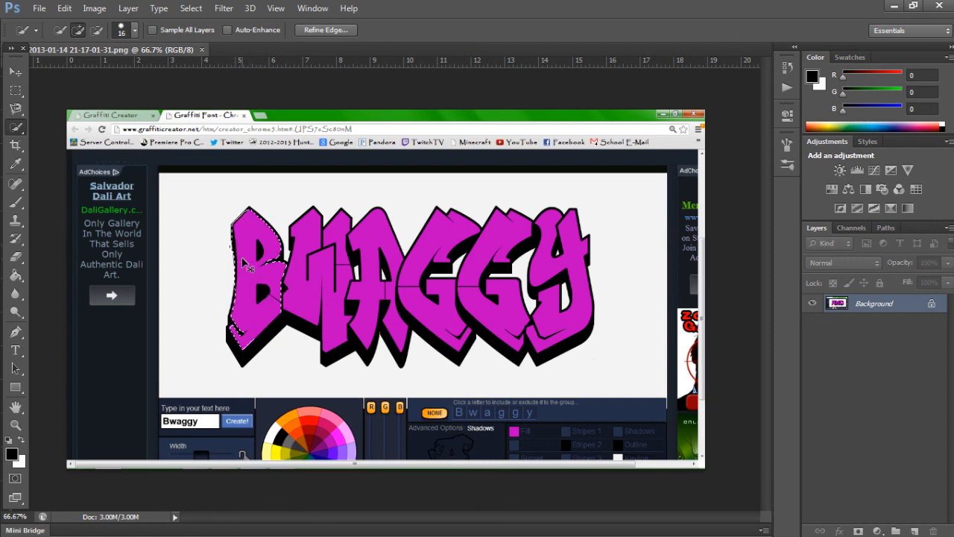
click(234, 346)
drag(246, 357, 284, 323)
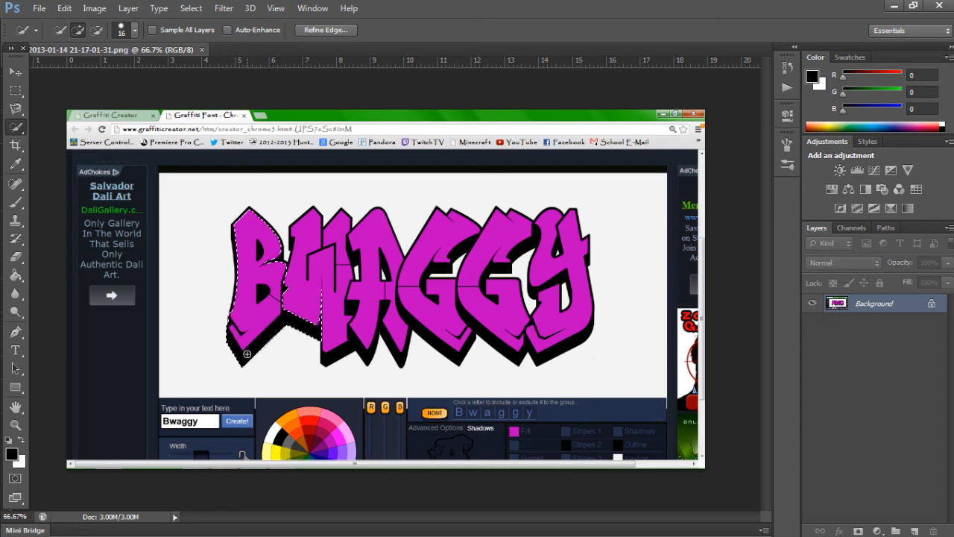
click(279, 257)
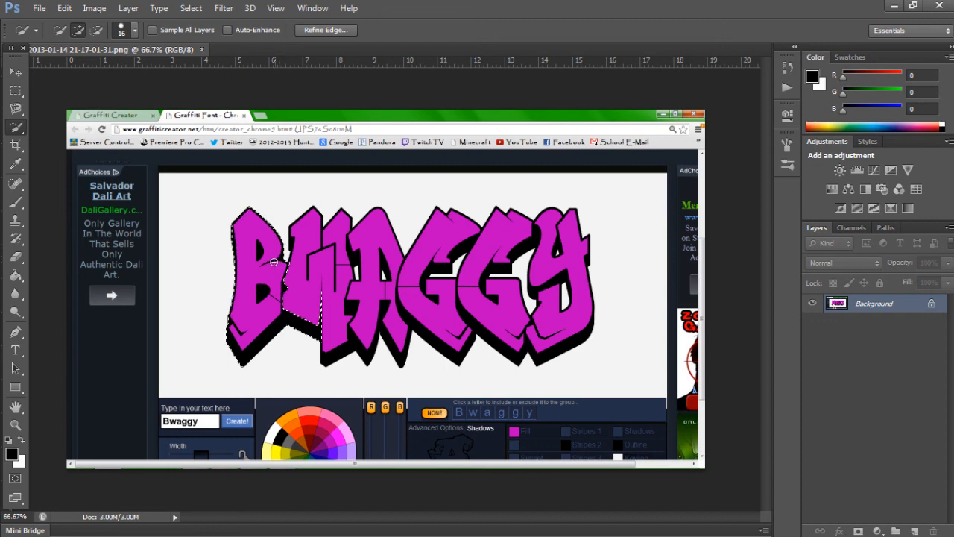
drag(319, 231, 307, 240)
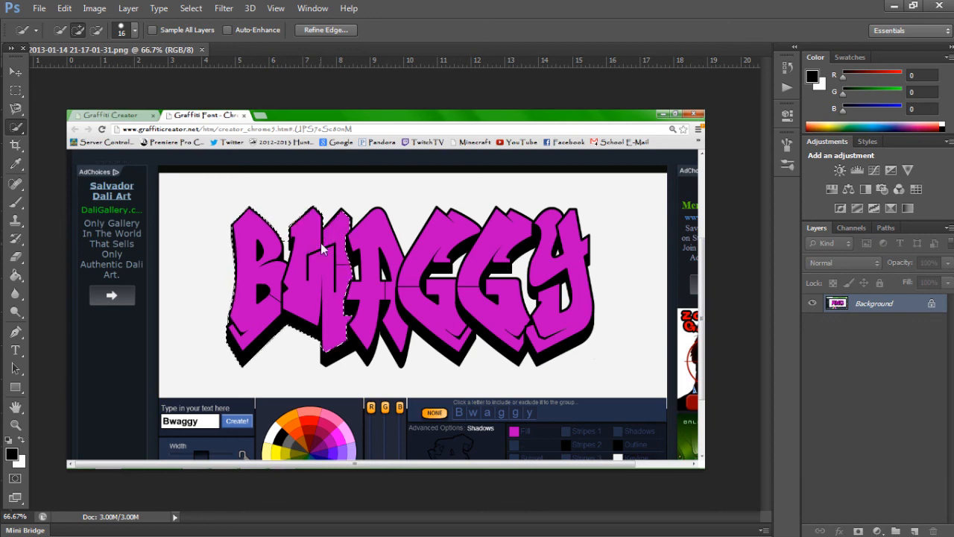
Step: Extend the selection over the remaining letters A, G, G and Y with their shadows, and copy the selected lettering
drag(368, 236, 344, 338)
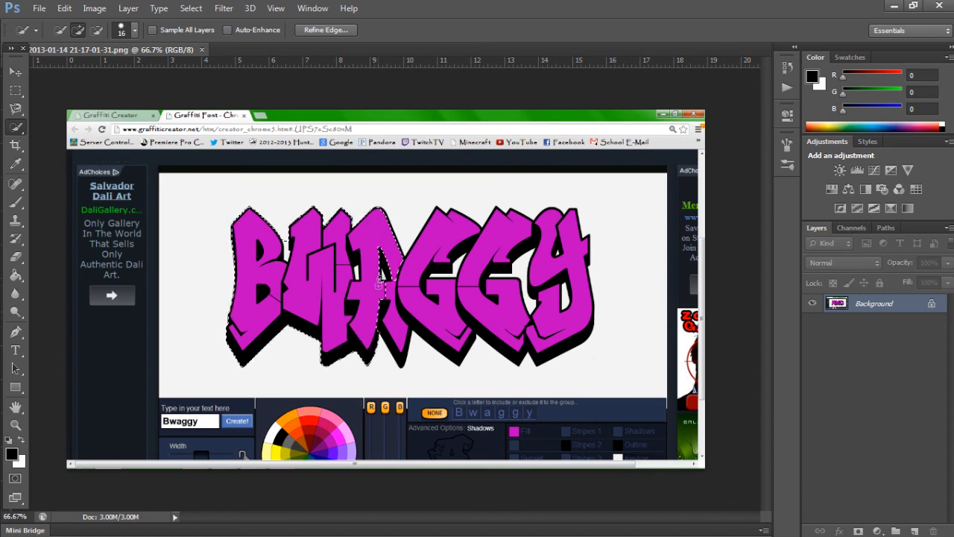
drag(391, 291, 398, 317)
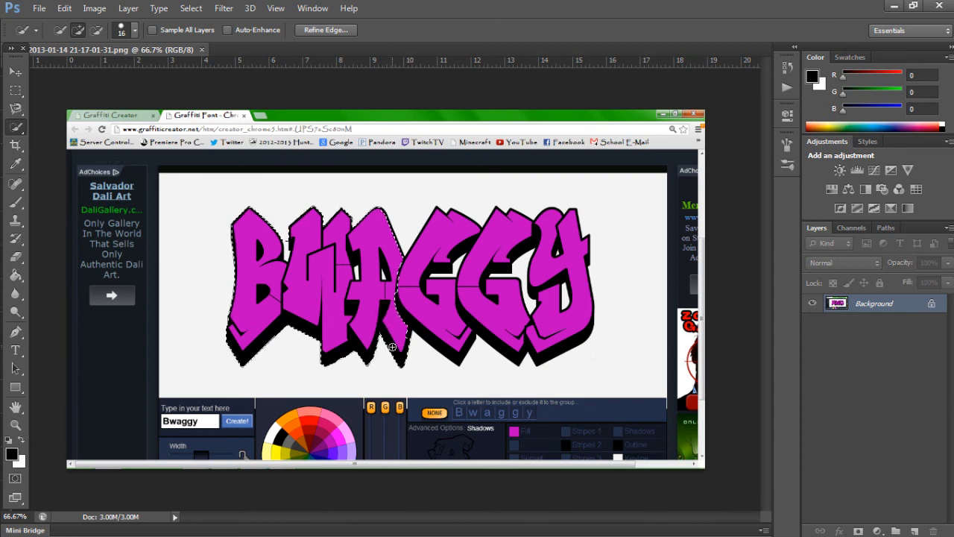
drag(410, 300, 434, 233)
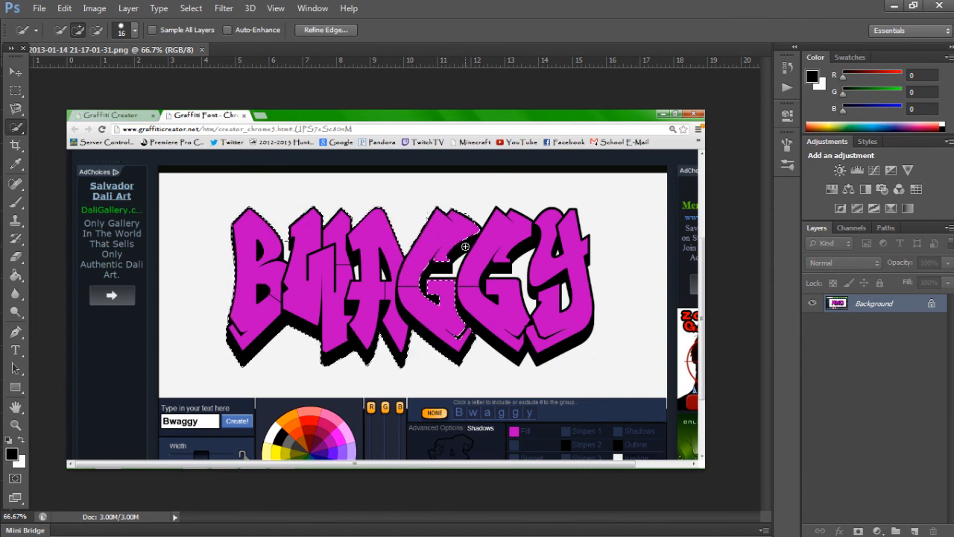
drag(465, 314, 470, 333)
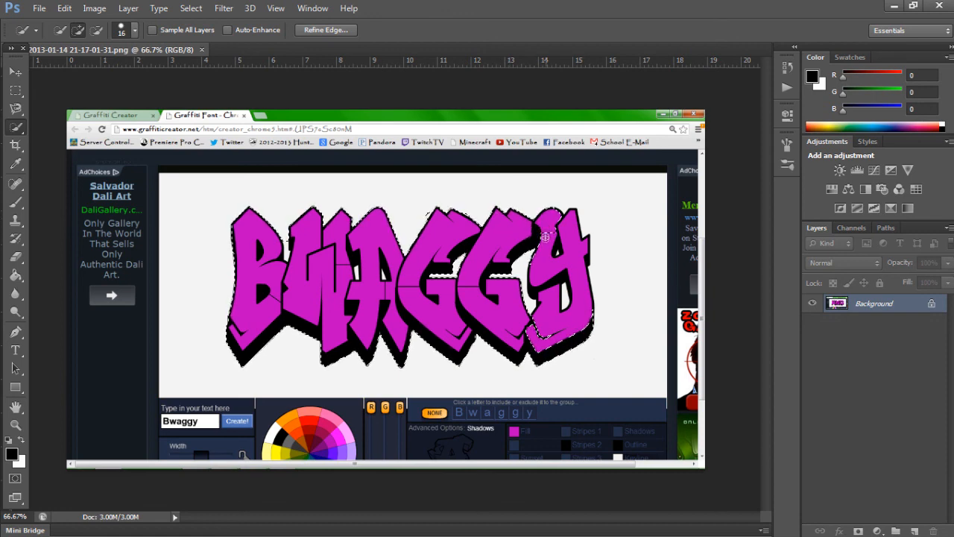
mouse_move(556, 267)
mouse_down()
mouse_move(574, 243)
mouse_move(554, 246)
mouse_move(572, 248)
mouse_move(568, 284)
mouse_move(544, 285)
mouse_move(545, 318)
mouse_up()
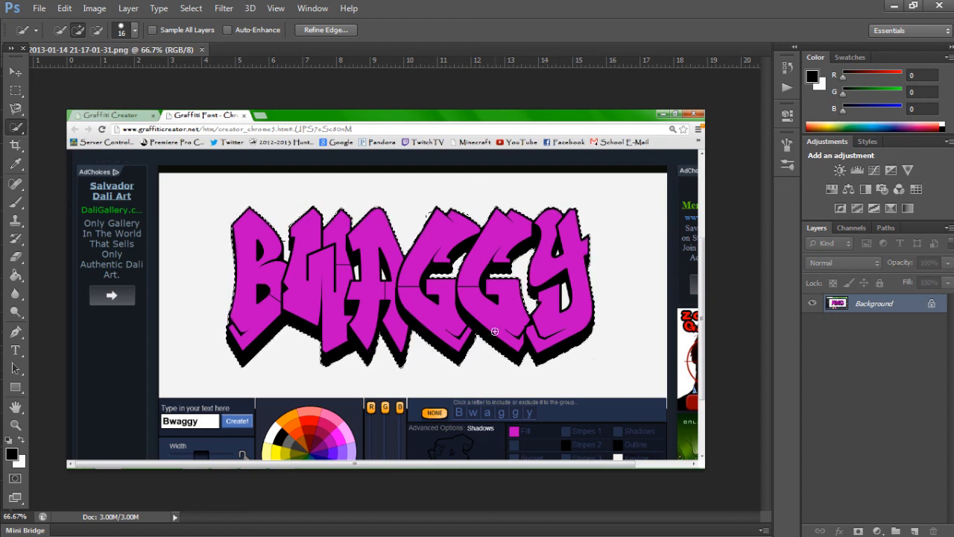
click(64, 8)
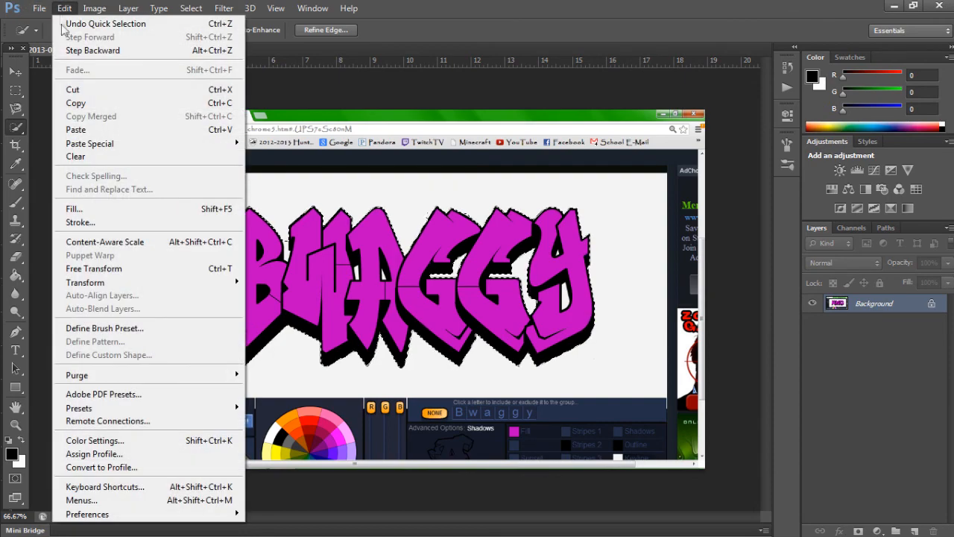
click(88, 102)
Step: Create a new 500 x 500 pixel document with a white background and try pasting the copied lettering into it
click(39, 8)
click(60, 21)
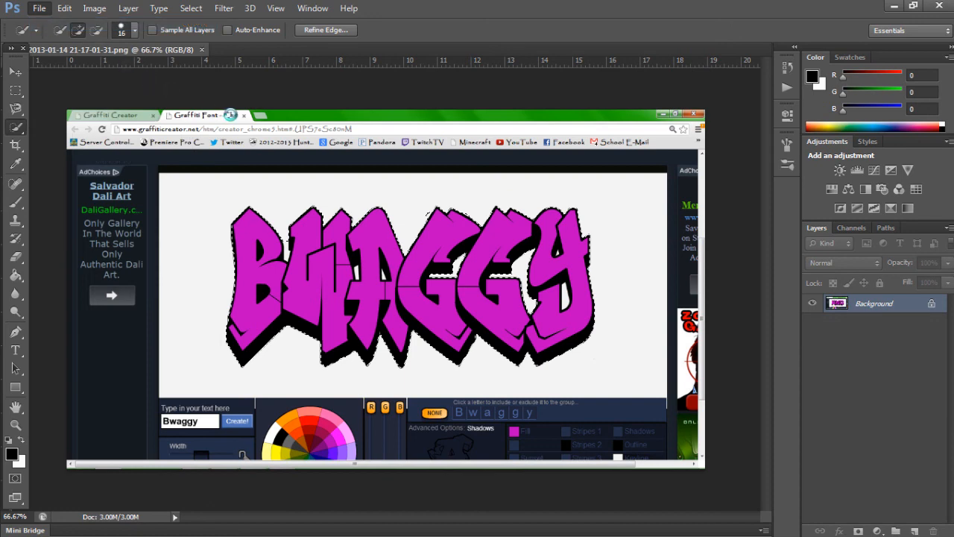
key(Tab)
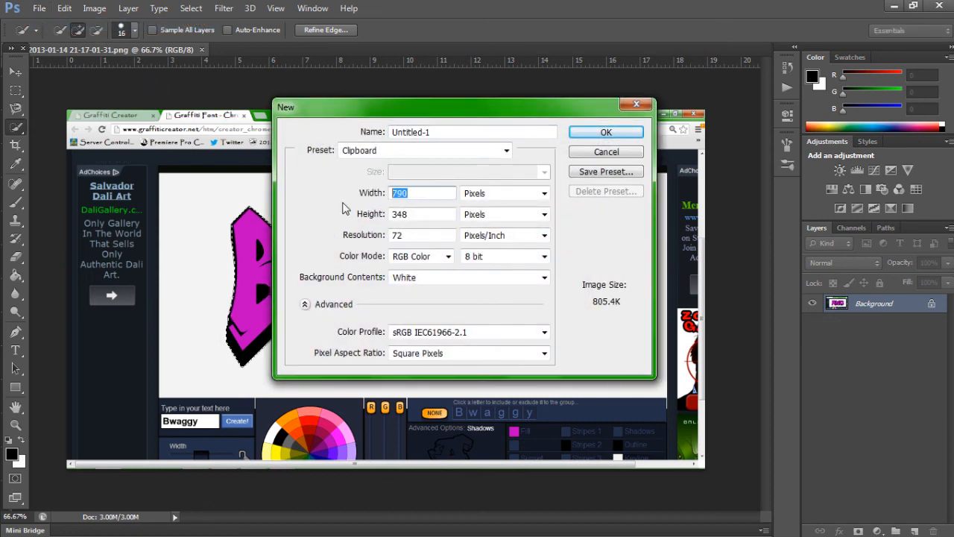
text(500)
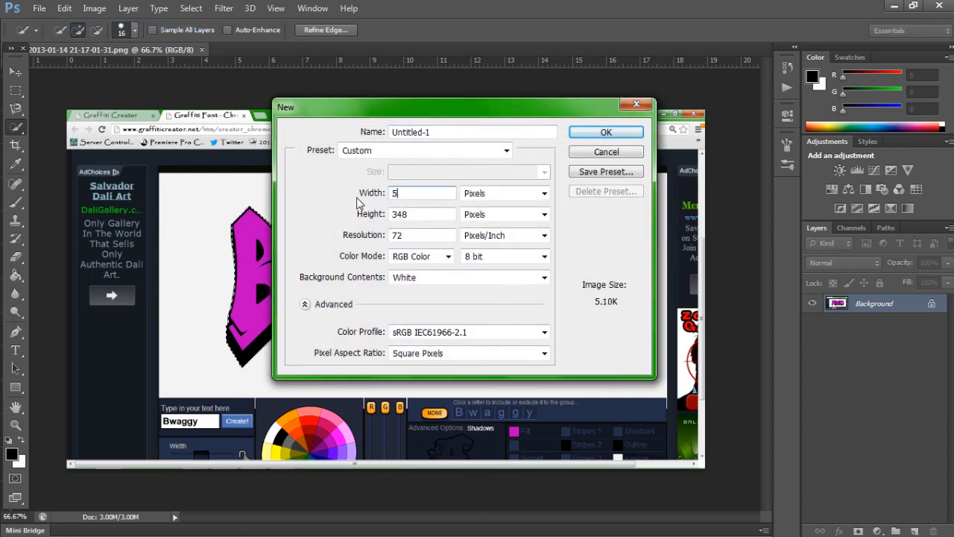
key(Tab)
text(500)
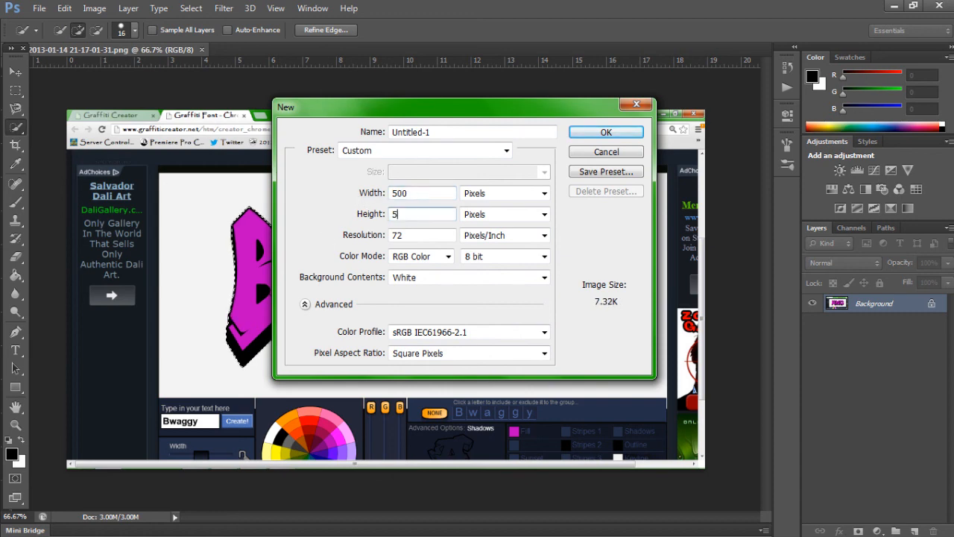
click(608, 131)
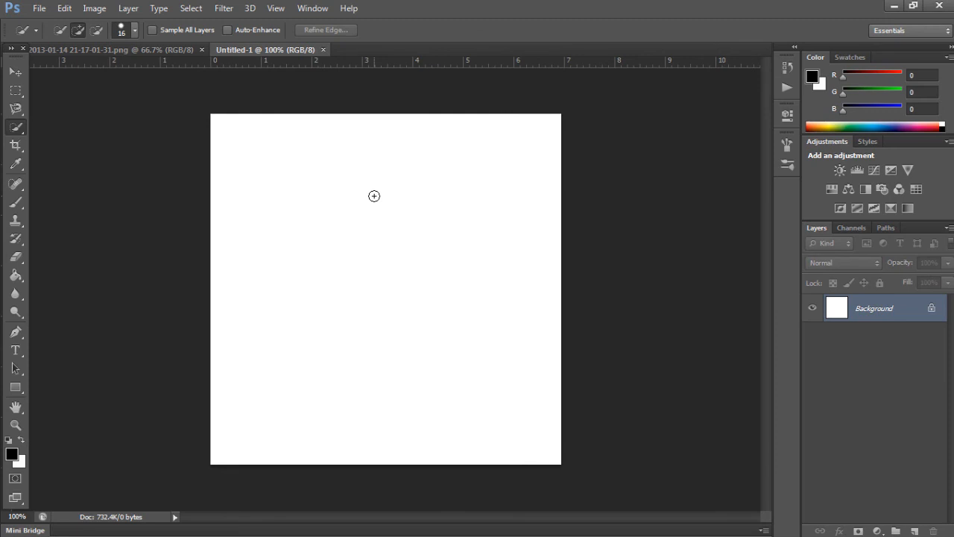
key(ctrl+v)
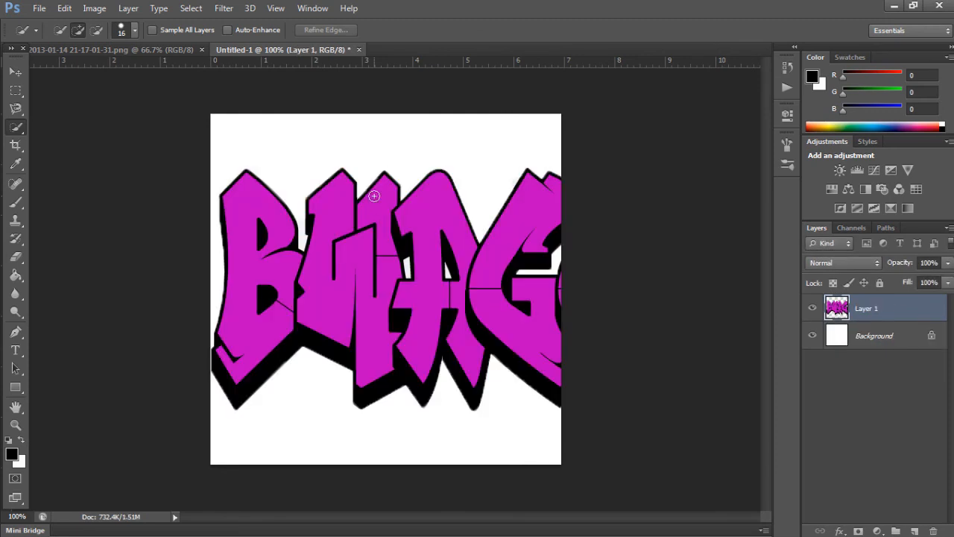
key(ctrl+z)
Step: Create a new 1200 x 600 pixel document with a white background and paste the copied lettering into it
click(47, 8)
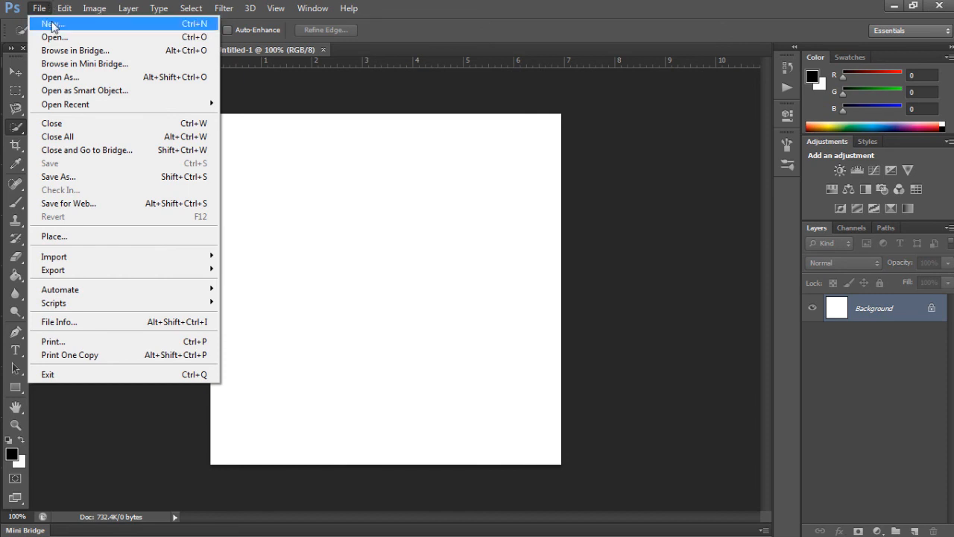
click(52, 25)
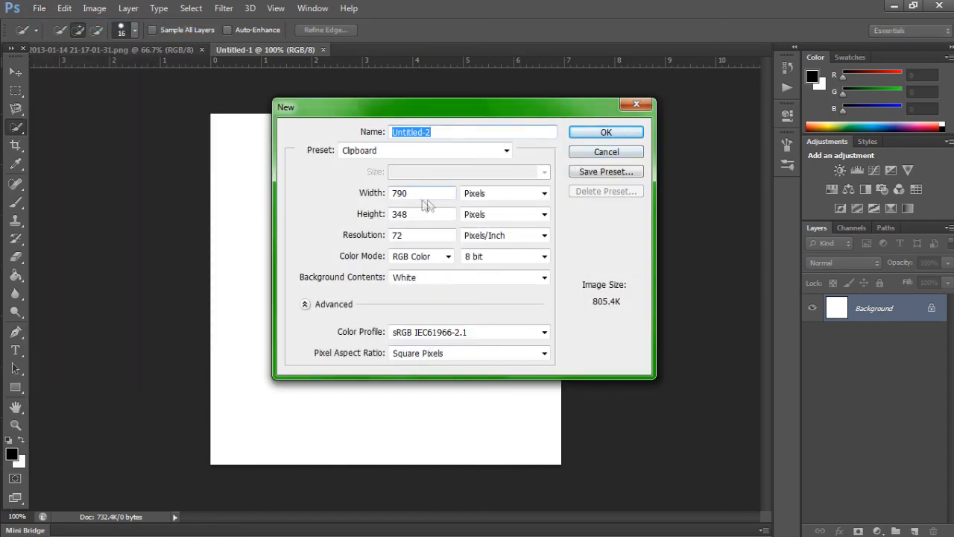
drag(410, 194, 379, 196)
text(1200)
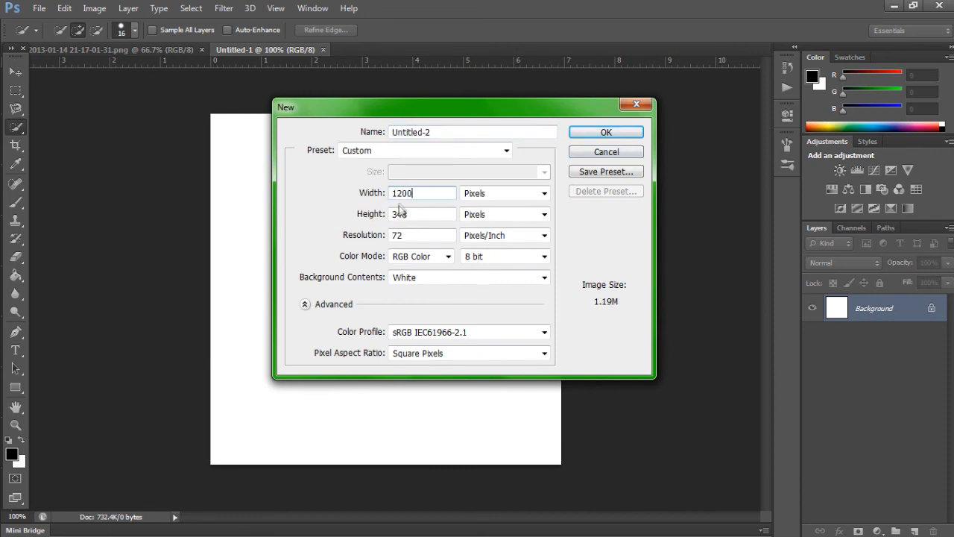
key(Tab)
text(600)
click(606, 132)
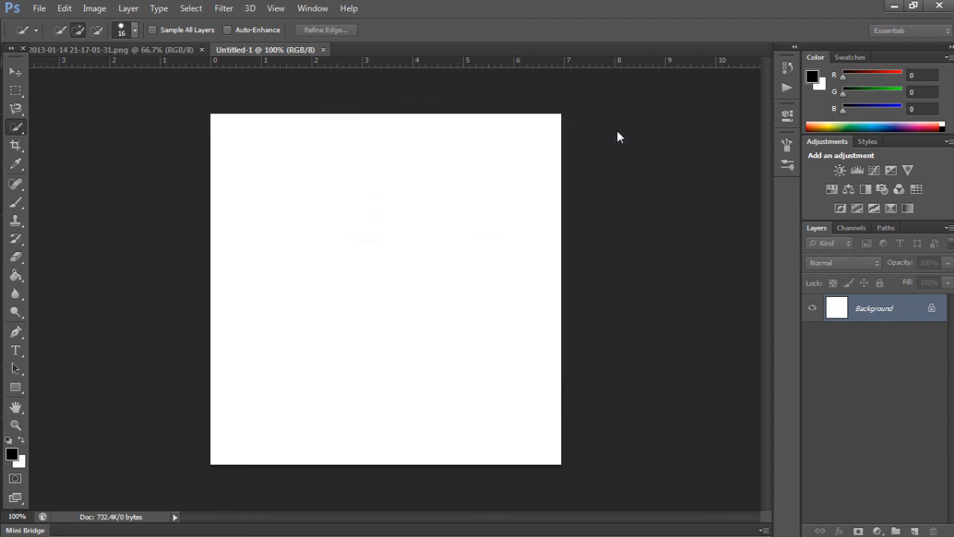
drag(571, 165, 569, 161)
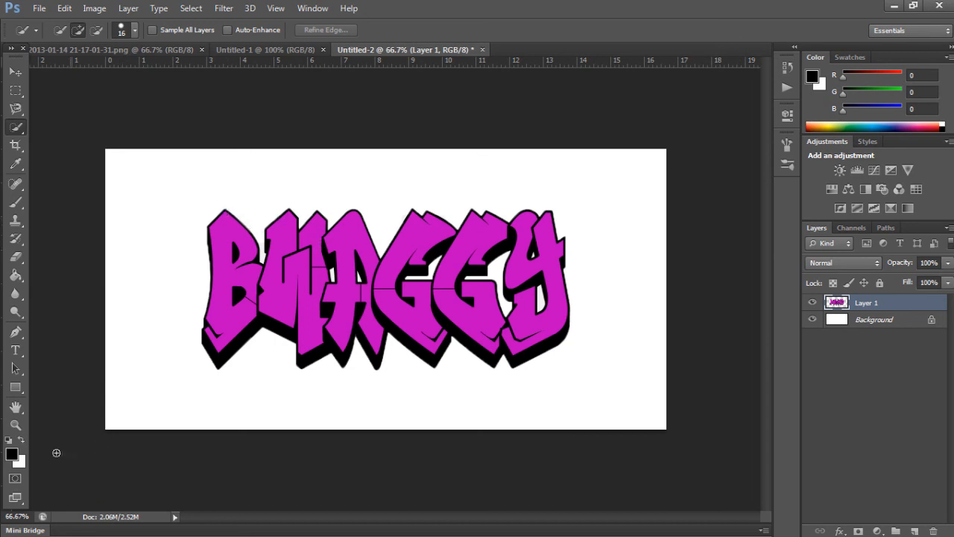
Step: Colorize the Background layer green using Hue/Saturation with hue 122, saturation 100 and lightness -67
click(894, 321)
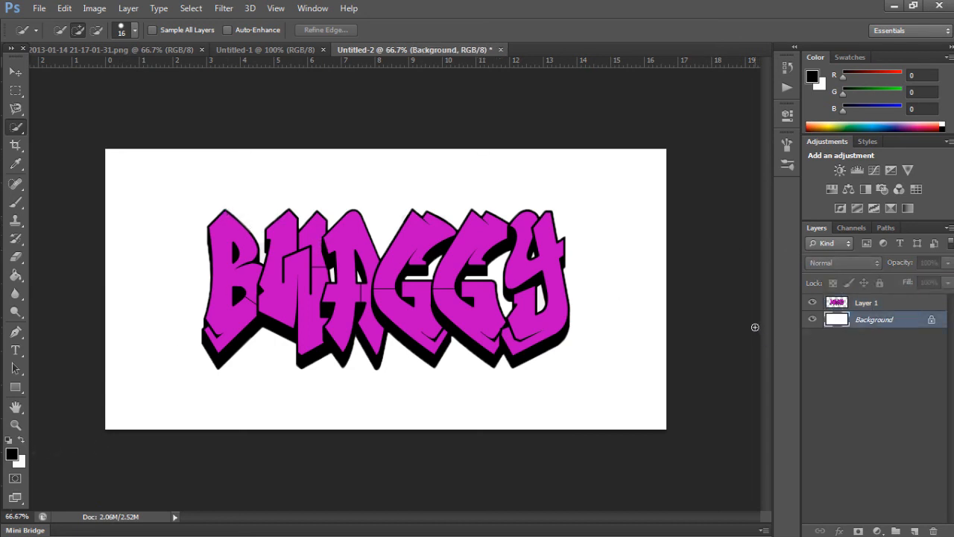
key(ctrl+u)
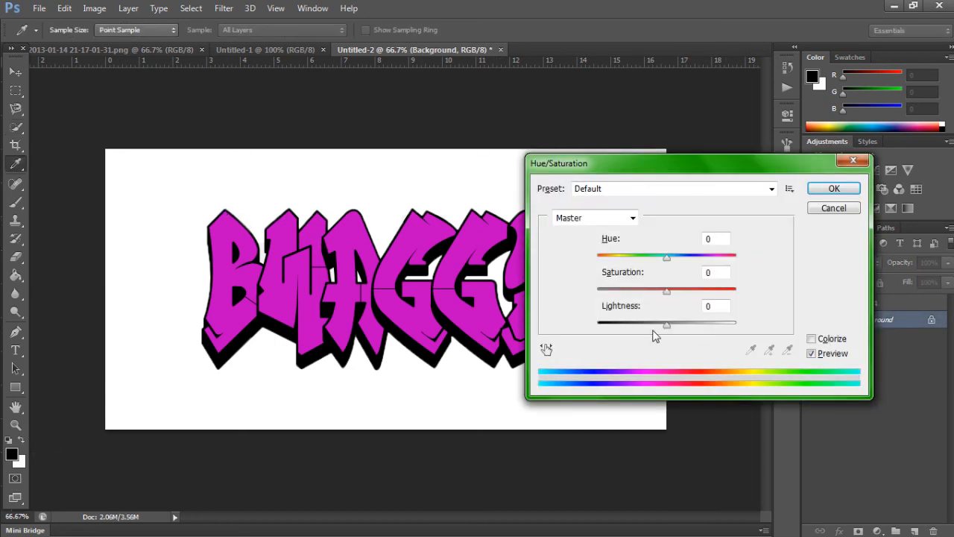
drag(665, 258, 639, 261)
click(808, 339)
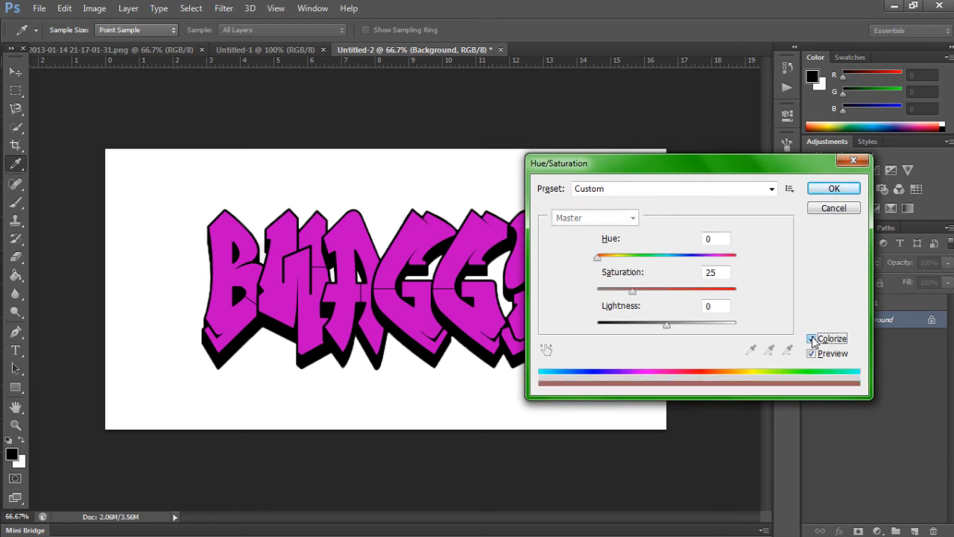
drag(667, 331, 642, 330)
drag(598, 258, 635, 258)
drag(633, 292, 761, 294)
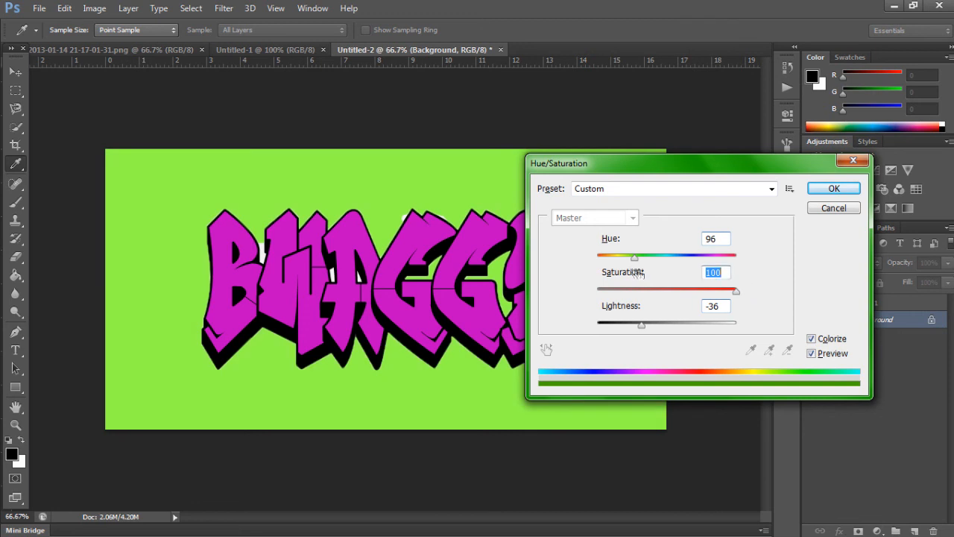
drag(635, 259, 641, 263)
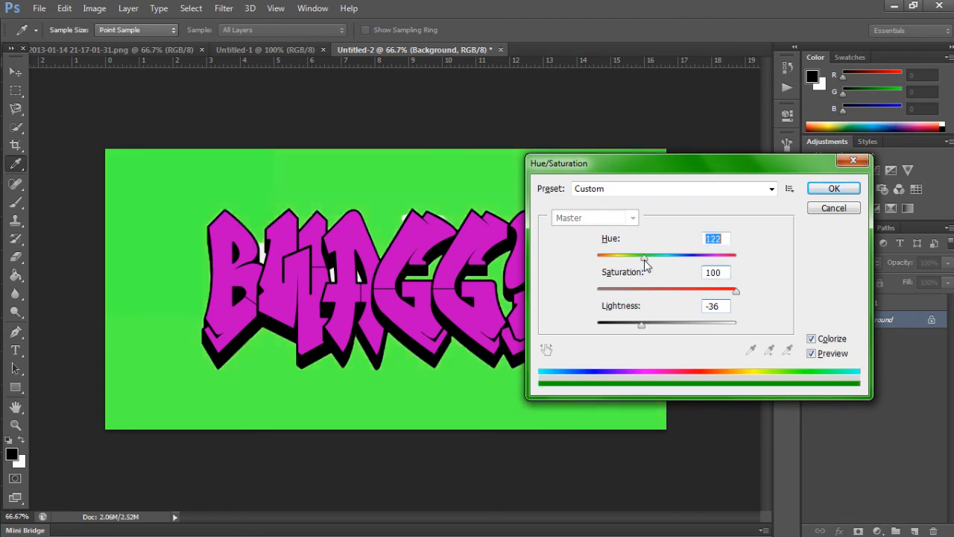
drag(646, 329, 624, 350)
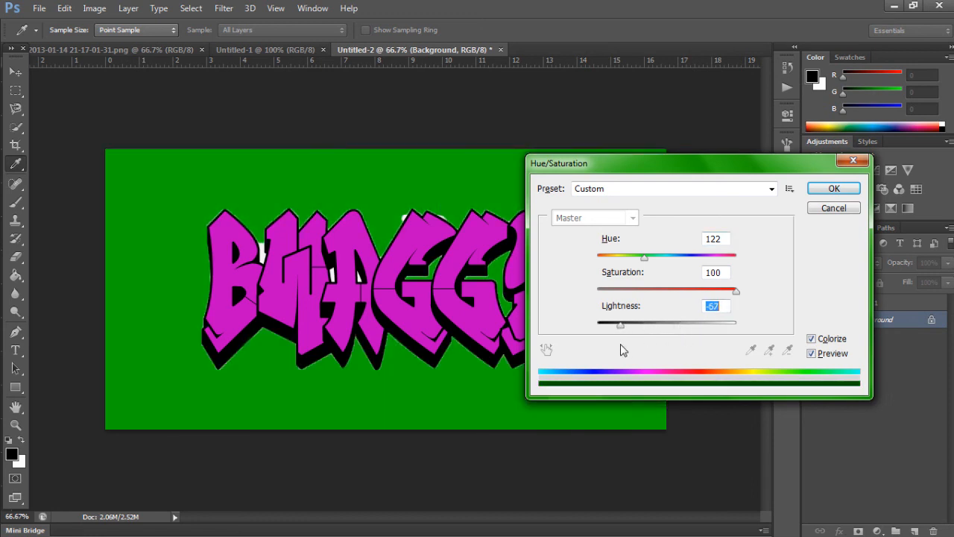
click(834, 189)
Step: Switch to the Magic Wand tool, try selecting the pink fill of the letter B, and clear the selection
key(w)
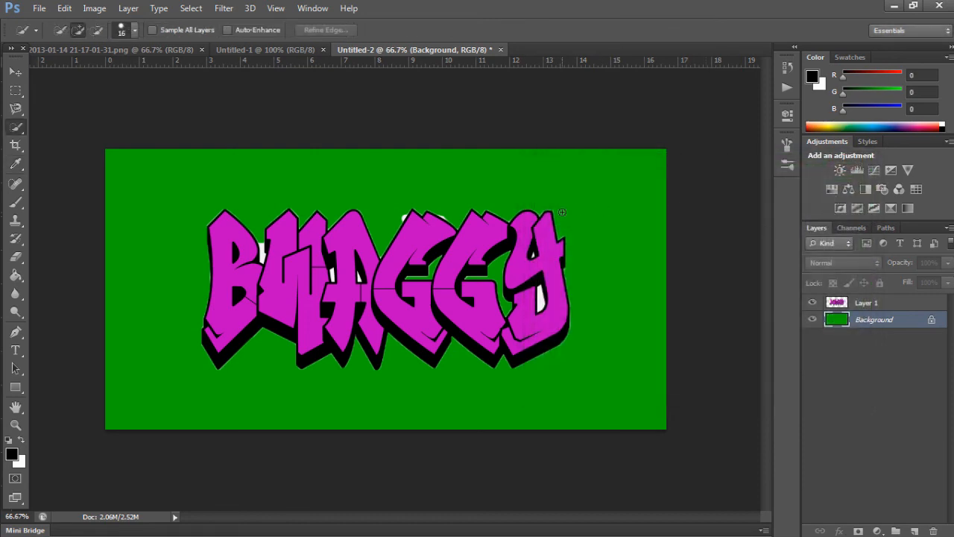
key(ctrl+plus)
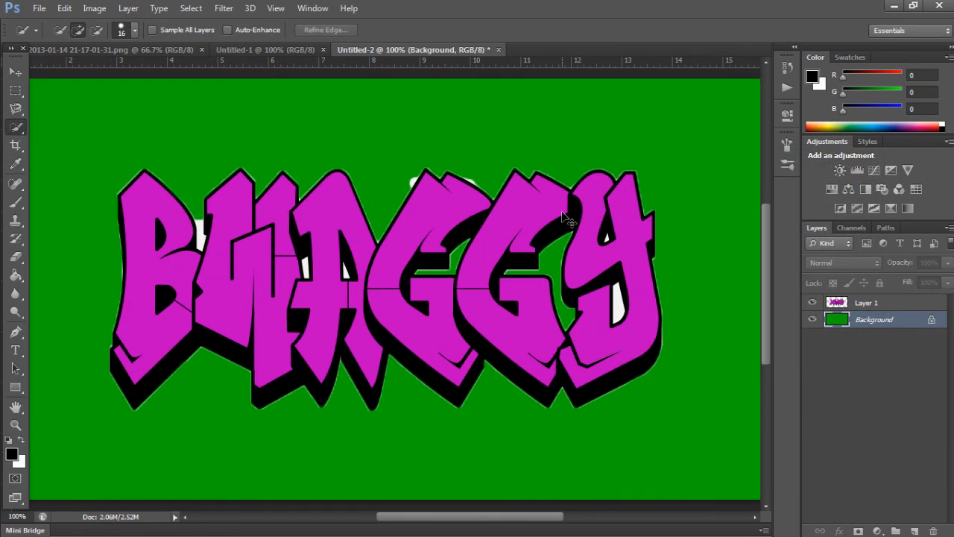
click(16, 128)
click(62, 138)
click(141, 198)
key(ctrl+d)
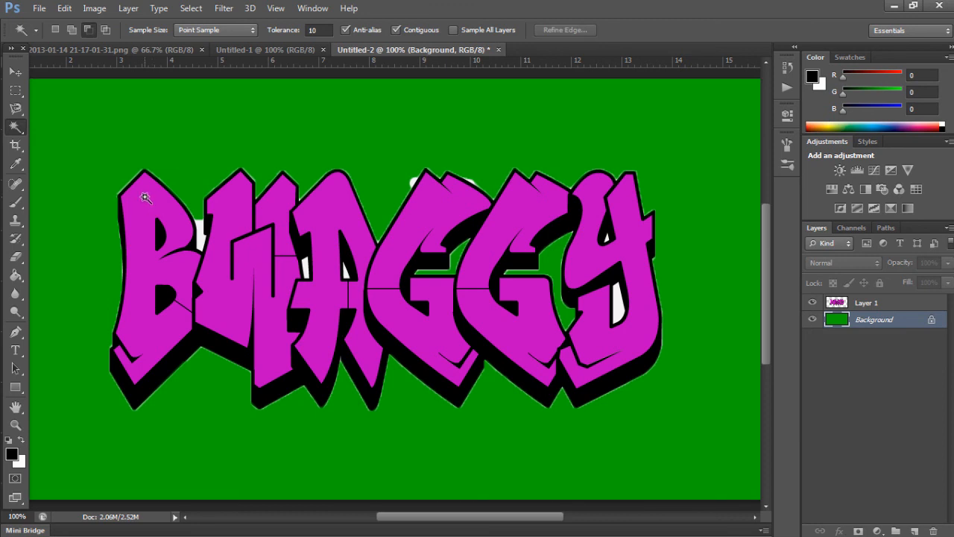
Step: Switch to the Quick Selection tool, set its brush size to 34 px and try brushing a selection over the stem of the letter B
click(147, 214)
key(ctrl+d)
right_click(25, 130)
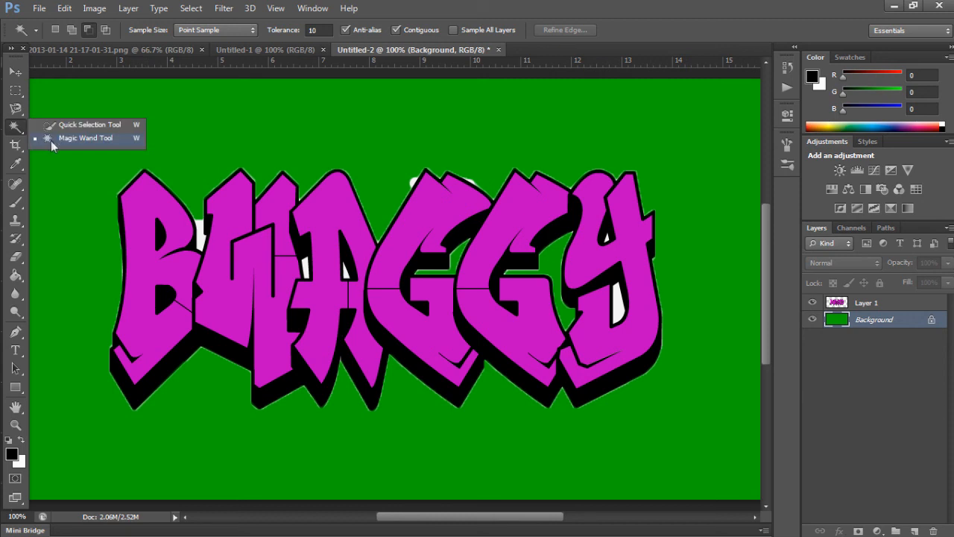
click(68, 127)
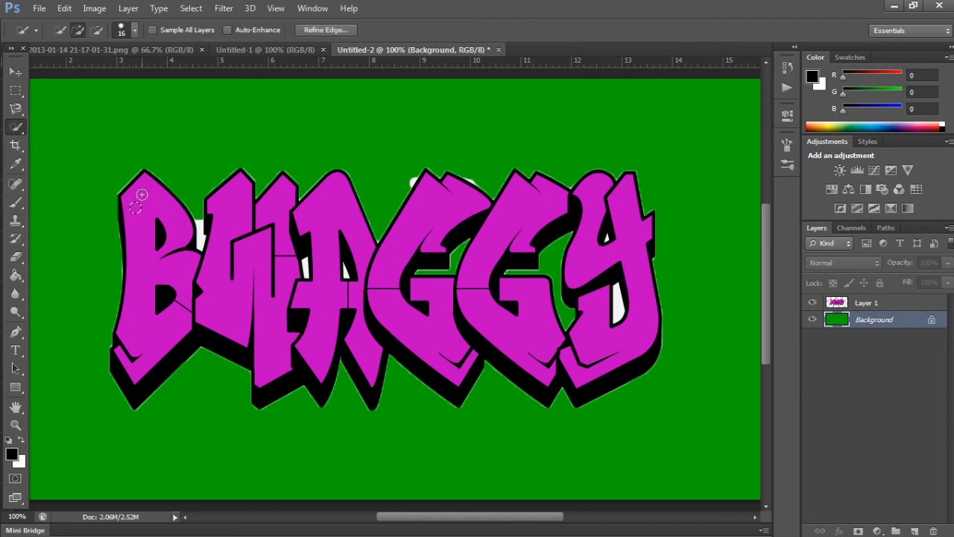
drag(142, 195, 132, 197)
click(135, 30)
drag(67, 71, 79, 72)
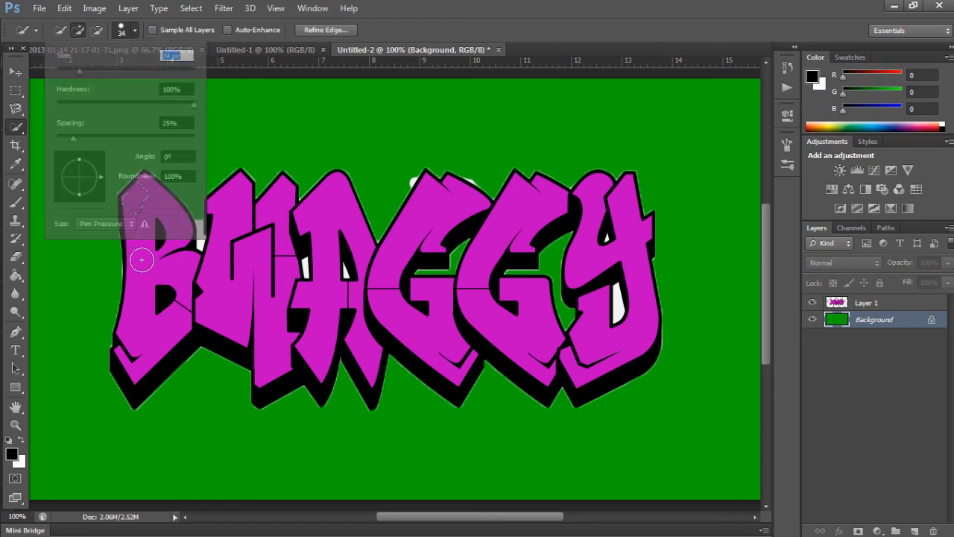
mouse_move(142, 259)
mouse_down()
mouse_move(136, 211)
mouse_move(130, 334)
mouse_up()
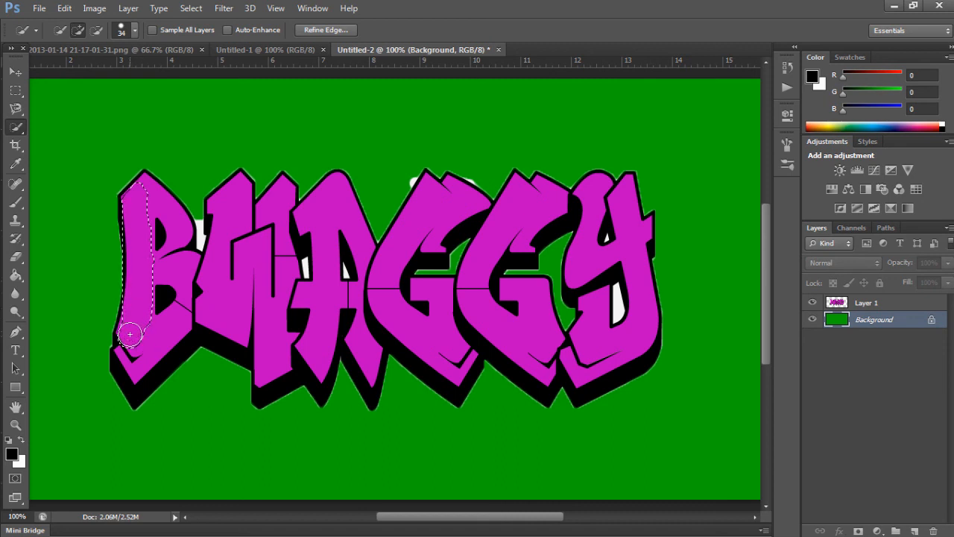
Step: Undo the Quick Selection strokes on the letter B
key(ctrl+z)
key(ctrl+alt+z)
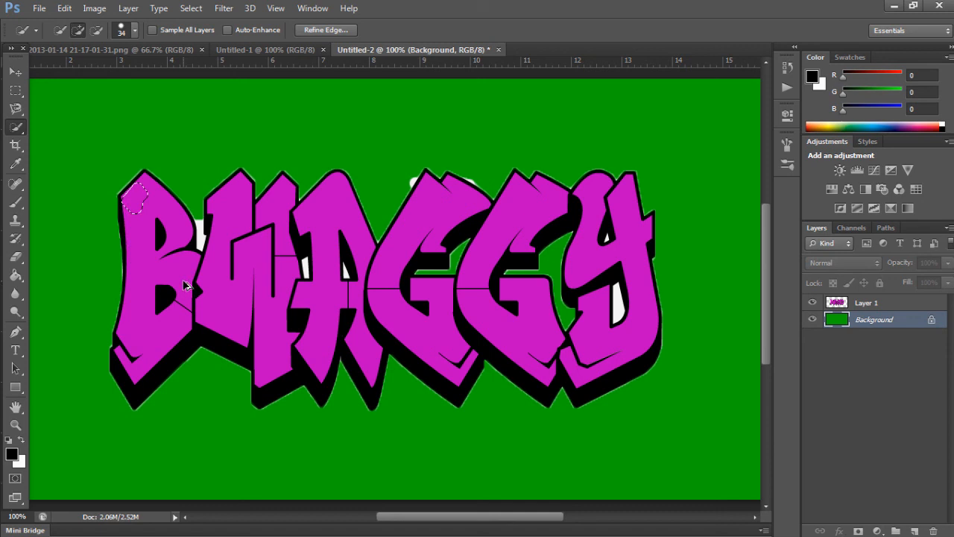
key(ctrl+alt+z)
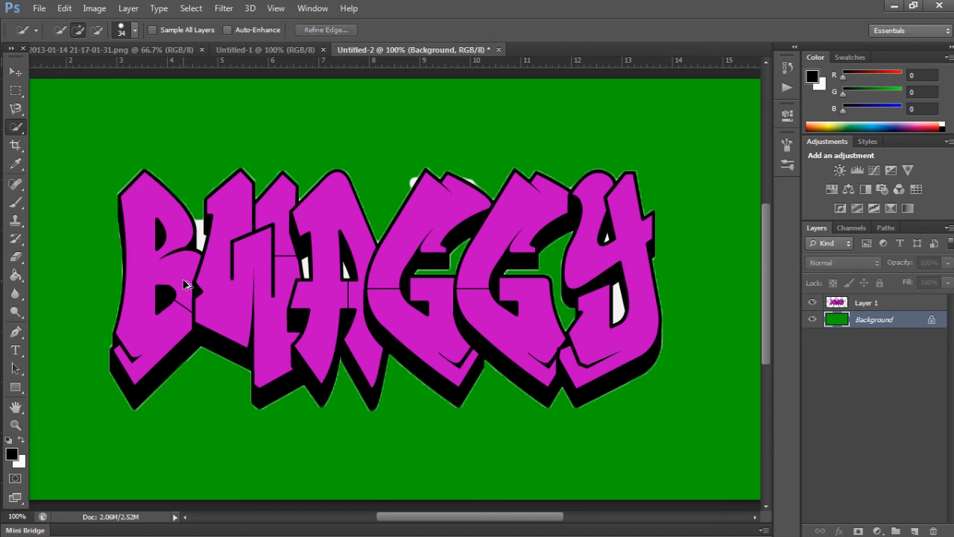
Step: Make Layer 1 active and select the pink fill and both inner openings of the letter B with the Magic Wand
click(891, 303)
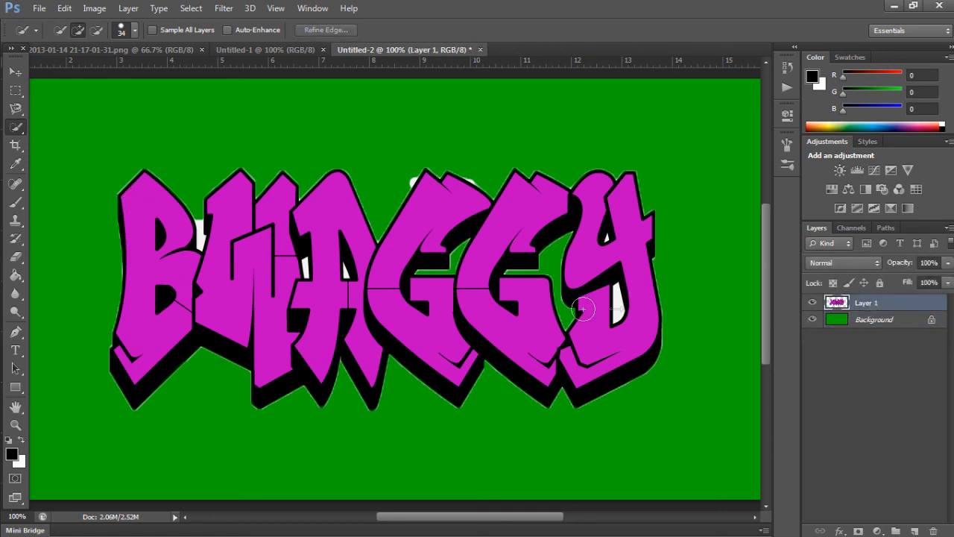
right_click(24, 134)
click(44, 142)
click(150, 196)
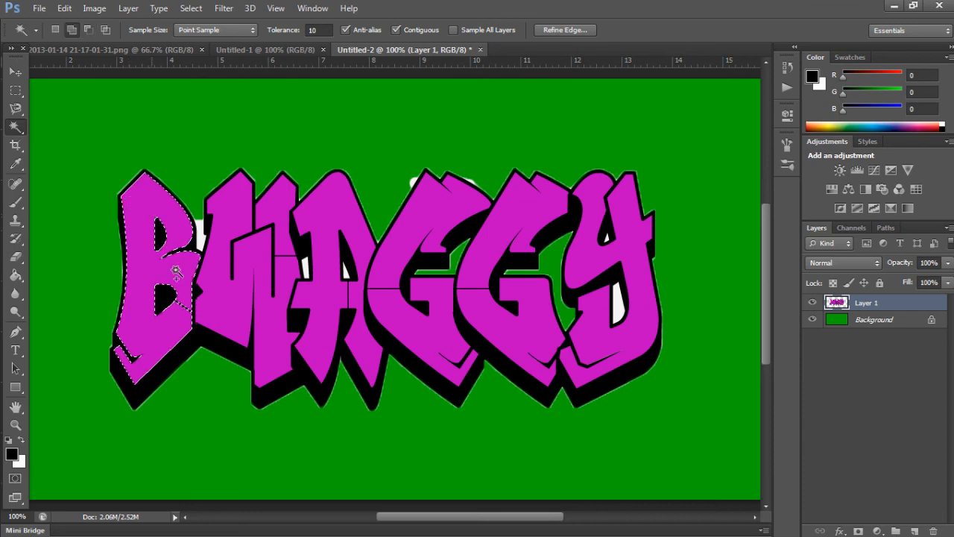
shift+click(172, 304)
shift+click(159, 236)
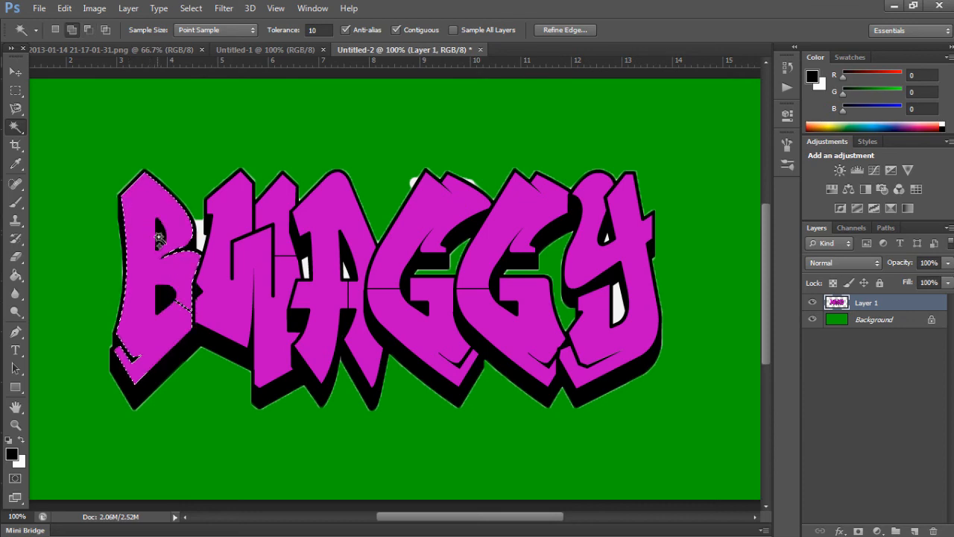
Step: Extend the Magic Wand selection to the black outlines and the pink fills of the remaining letters
shift+click(122, 230)
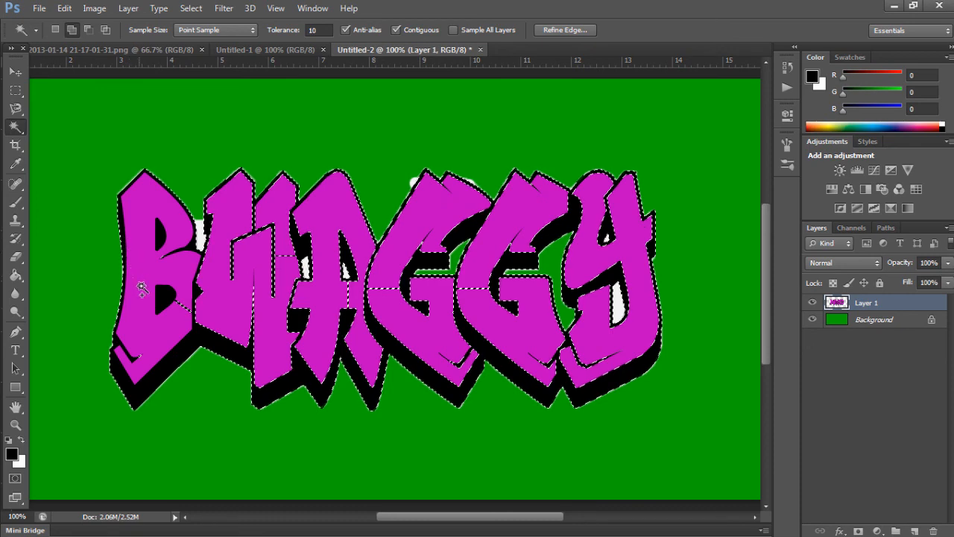
click(183, 307)
click(214, 327)
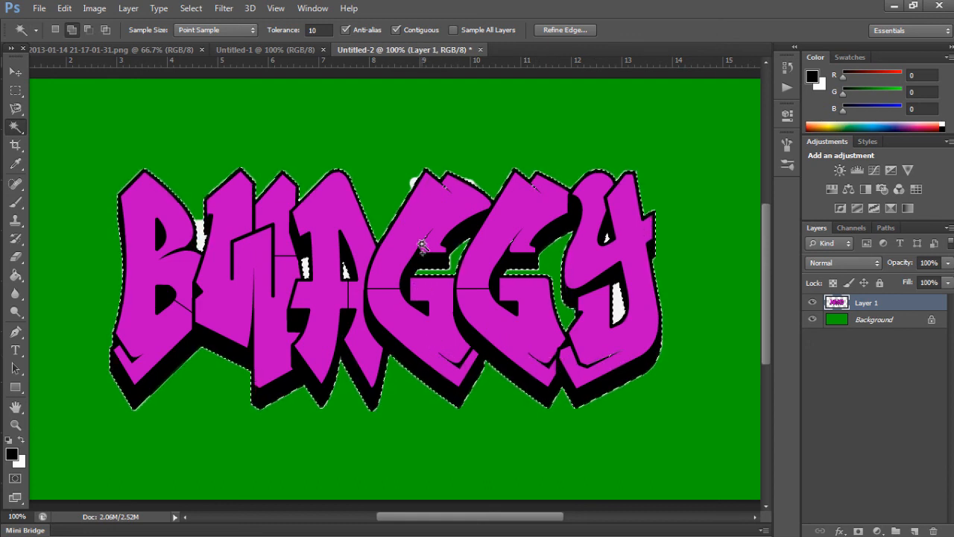
key(alt)
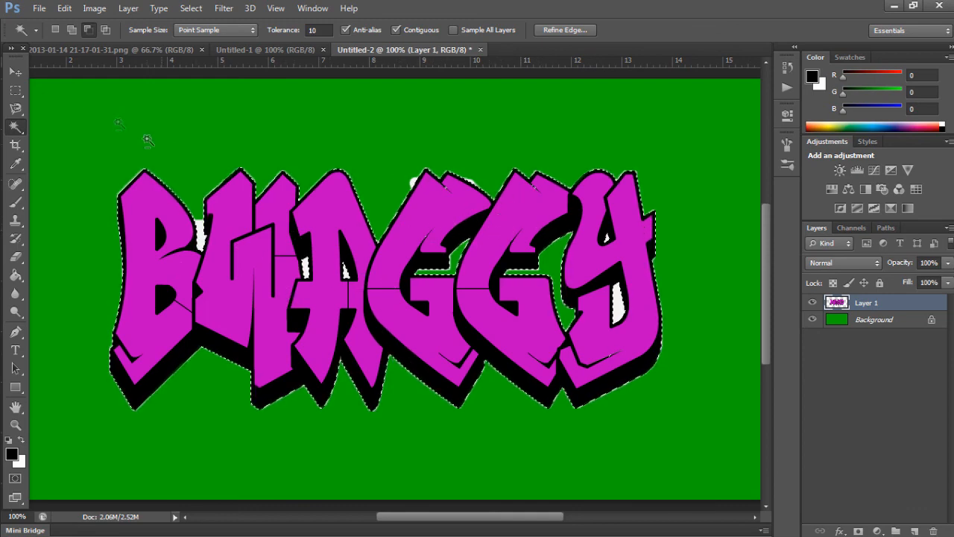
Step: Close the Untitled-1 document and the source screenshot document
click(64, 9)
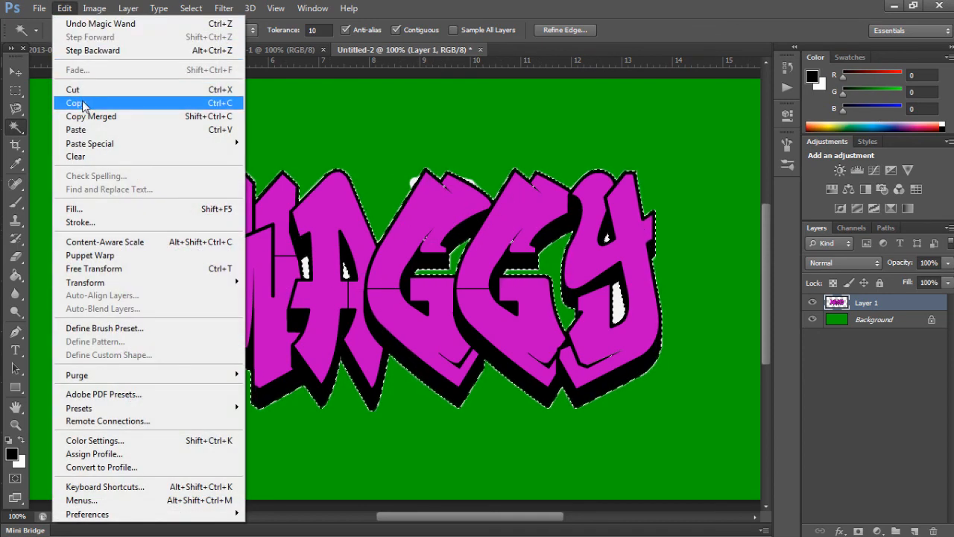
click(61, 22)
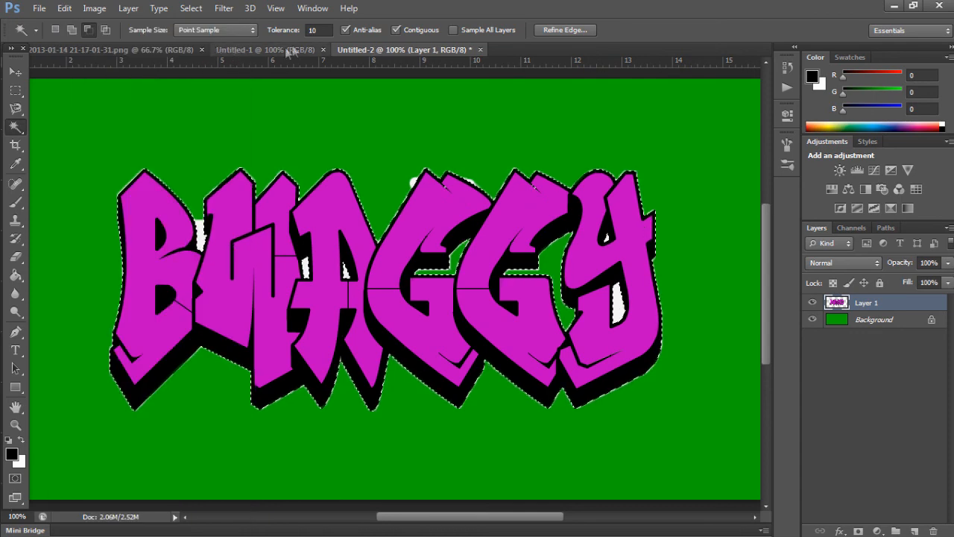
click(321, 50)
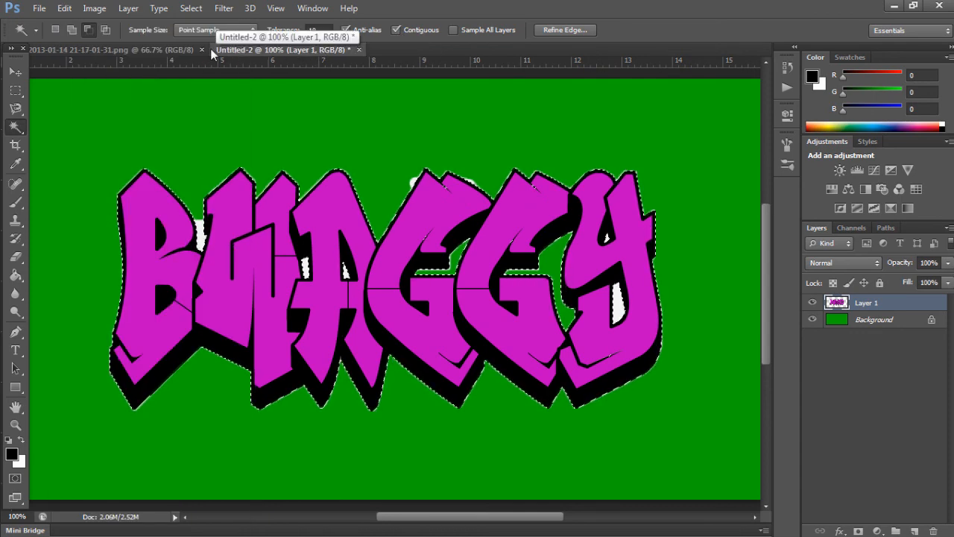
click(202, 49)
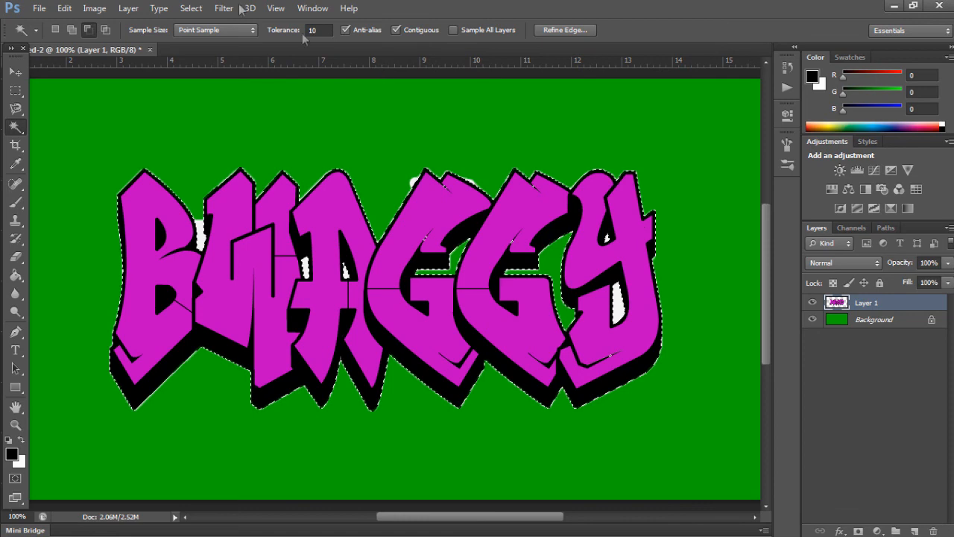
click(64, 8)
click(38, 7)
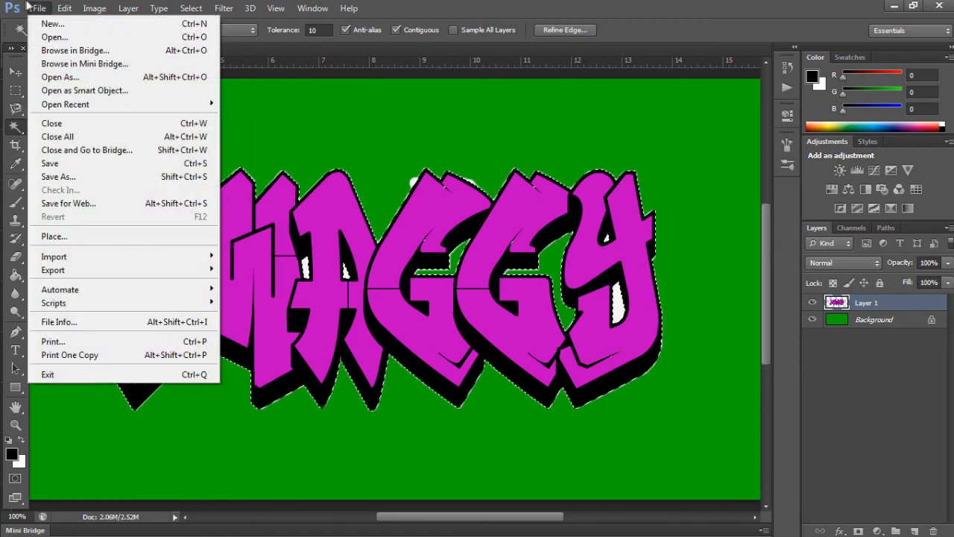
click(45, 25)
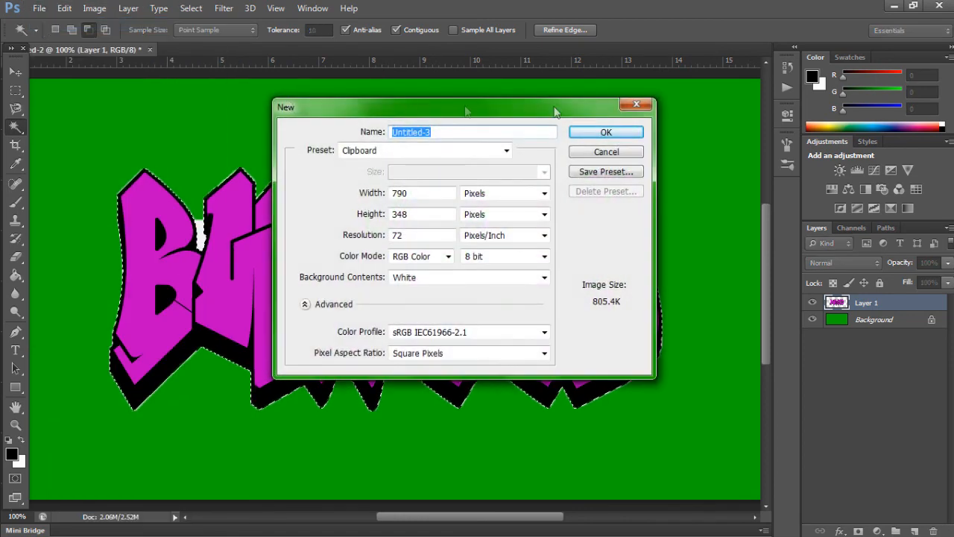
click(622, 153)
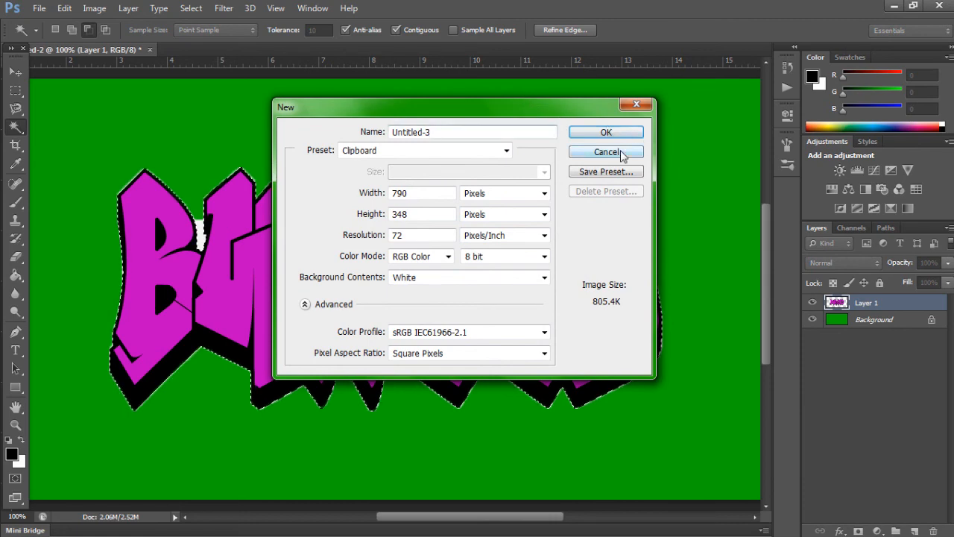
Step: Open brick.jpg from the Photoshop Tutorial Pictures folder on the desktop
click(39, 7)
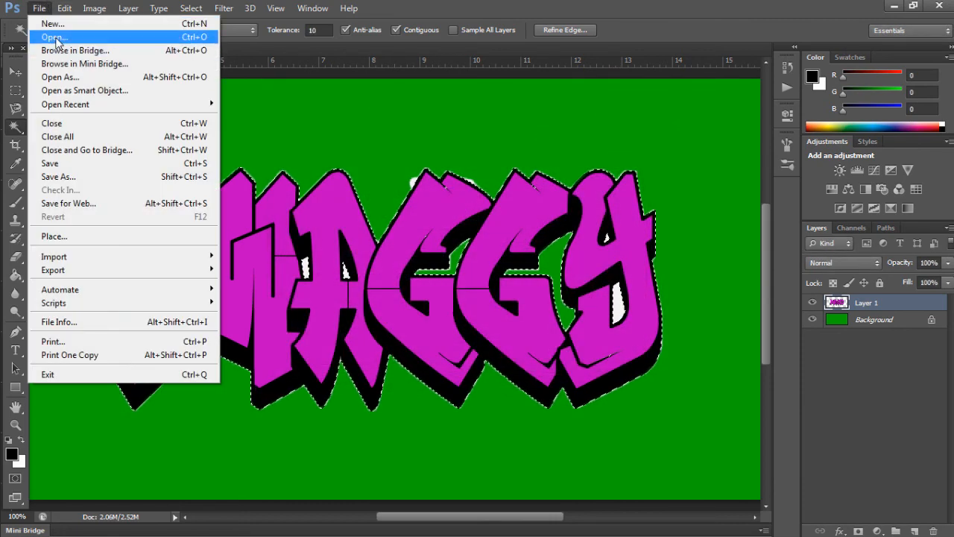
click(57, 41)
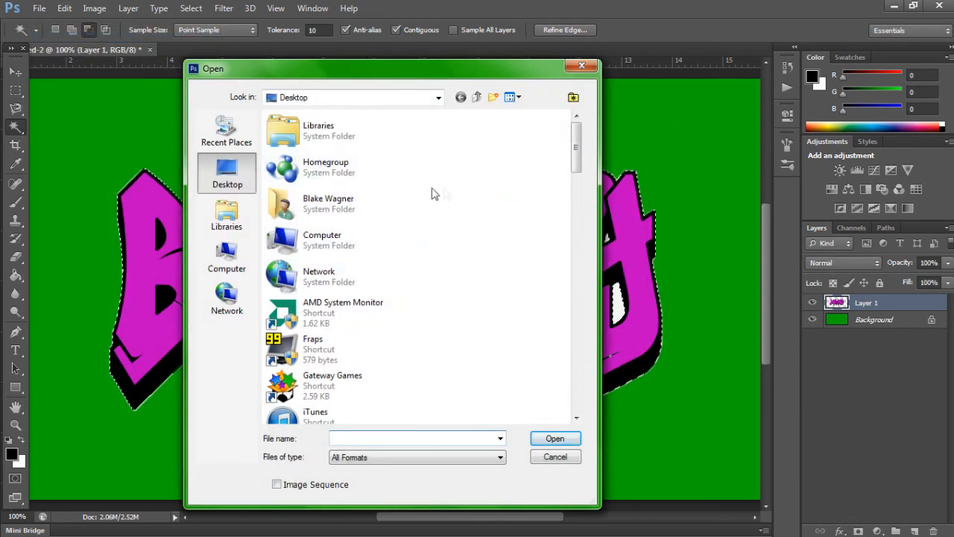
drag(577, 146, 576, 244)
double_click(316, 196)
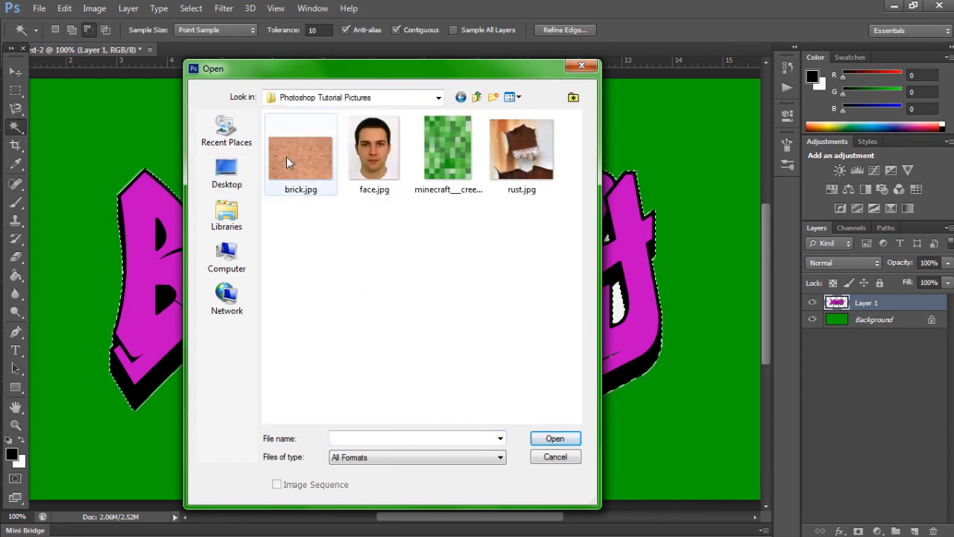
click(287, 157)
click(552, 438)
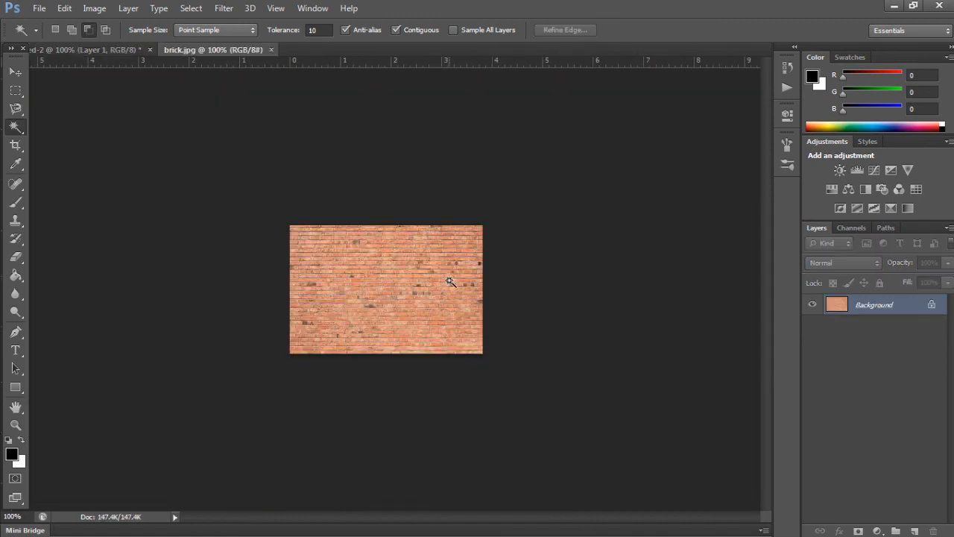
Step: Select the whole brick image and define it as a pattern named "brick"
key(ctrl+plus)
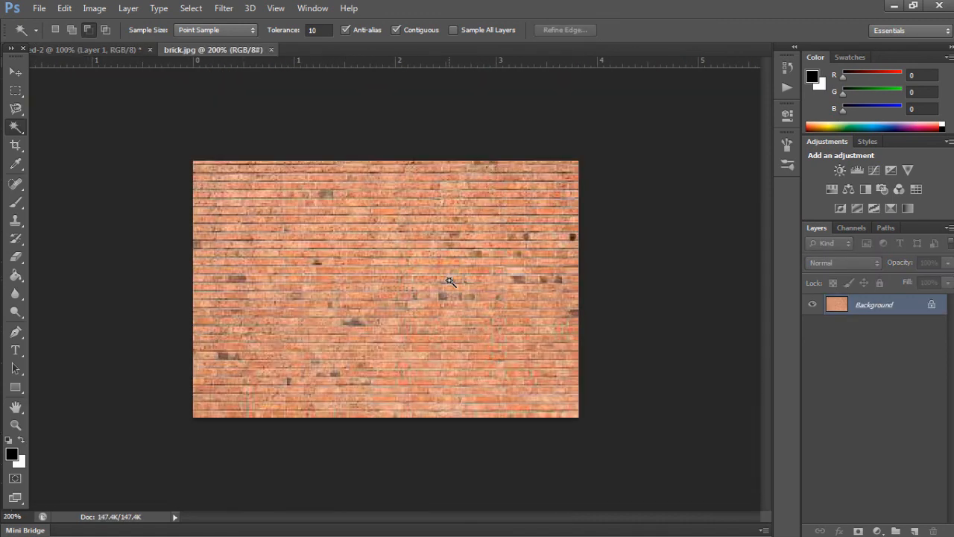
key(ctrl+a)
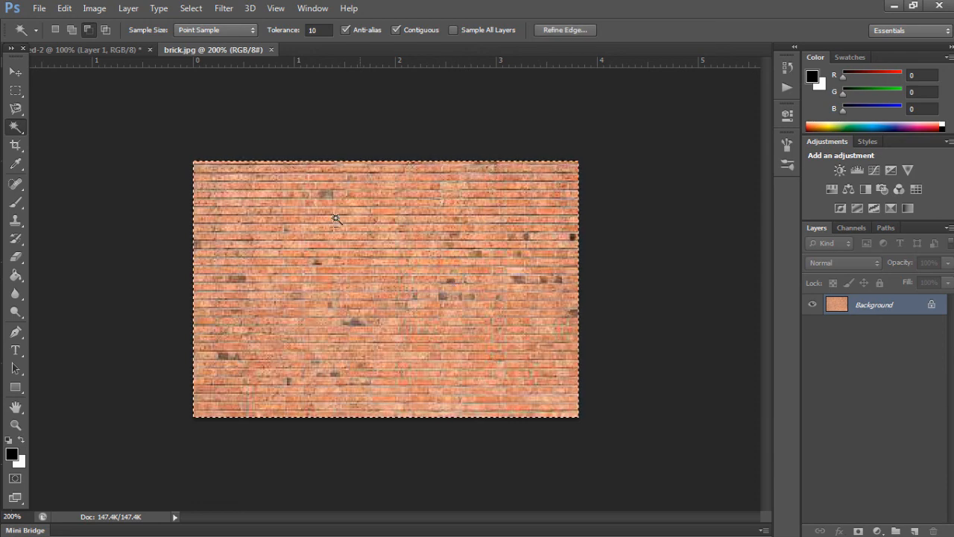
click(65, 8)
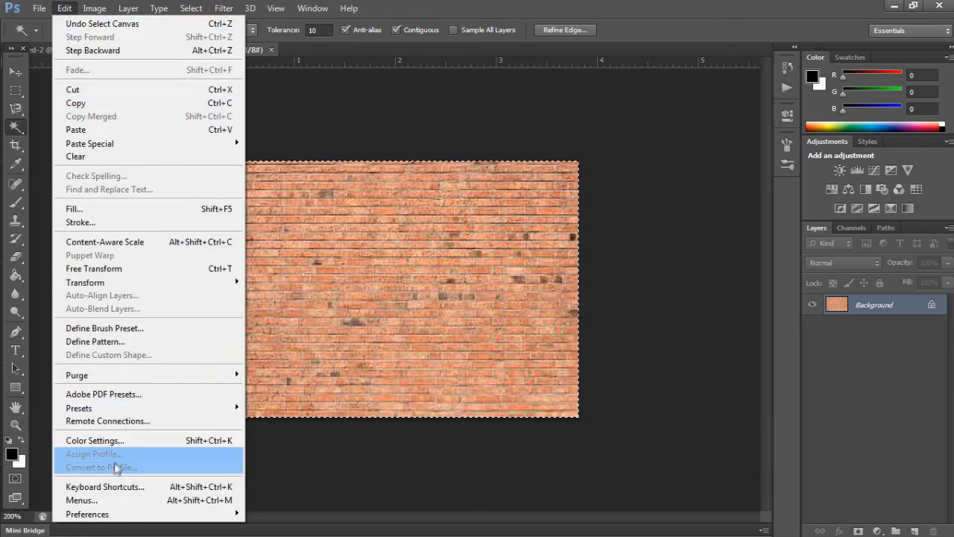
click(97, 341)
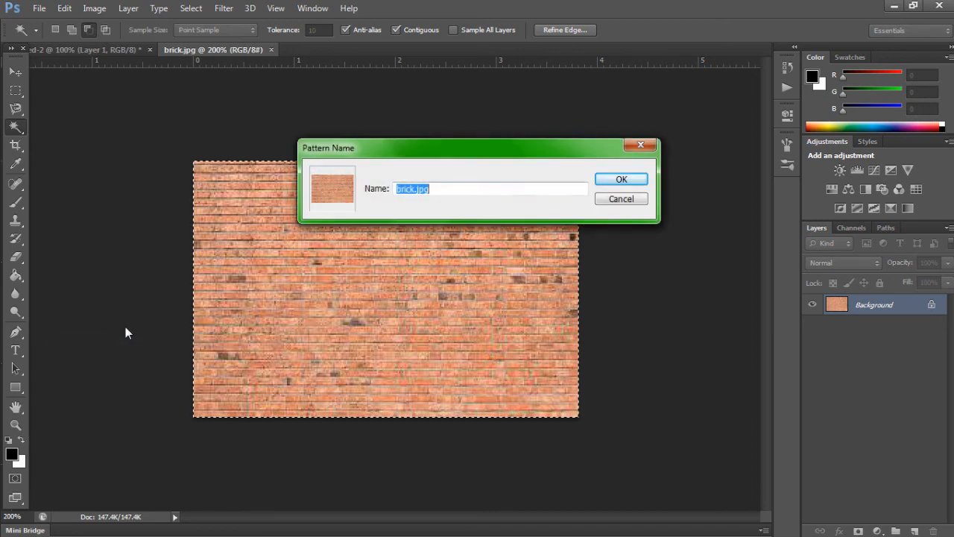
text(b)
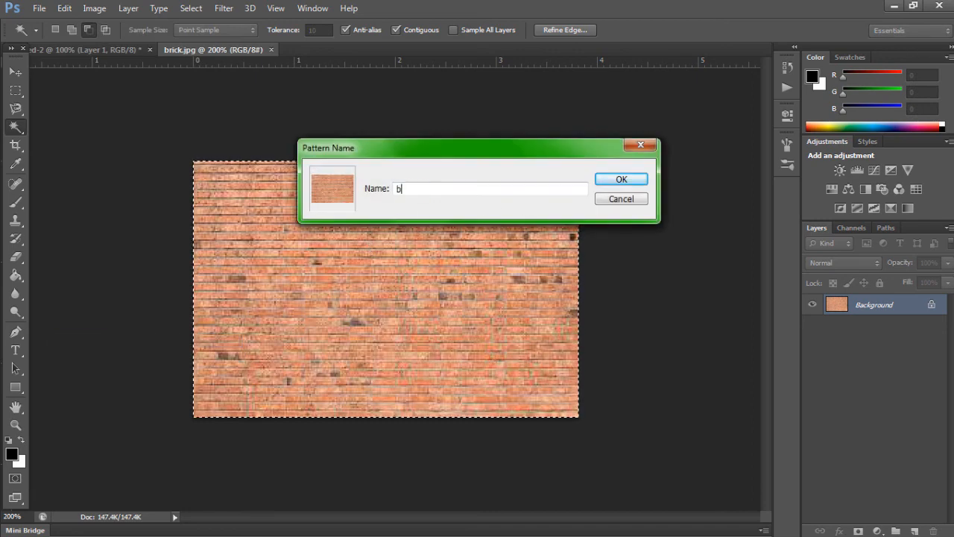
text(rick)
key(Return)
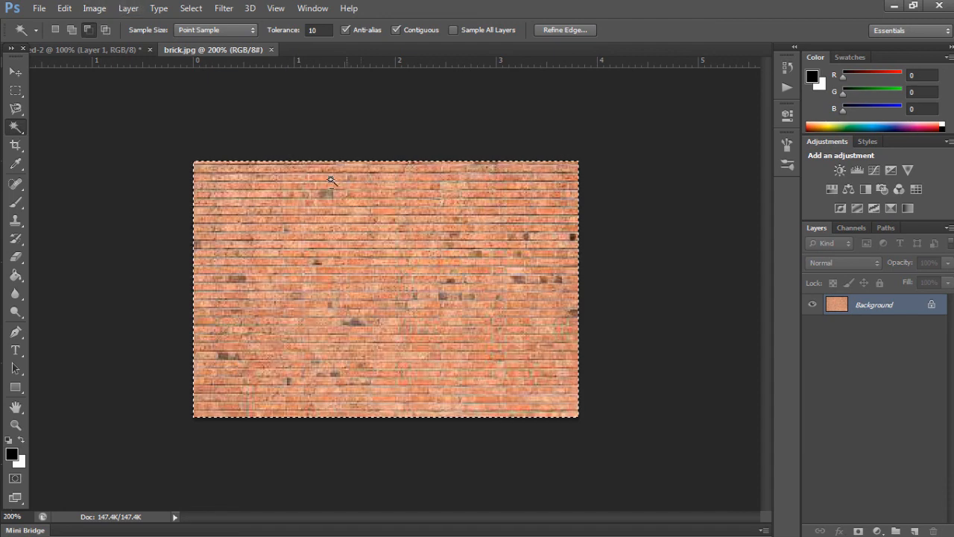
key(ctrl+minus)
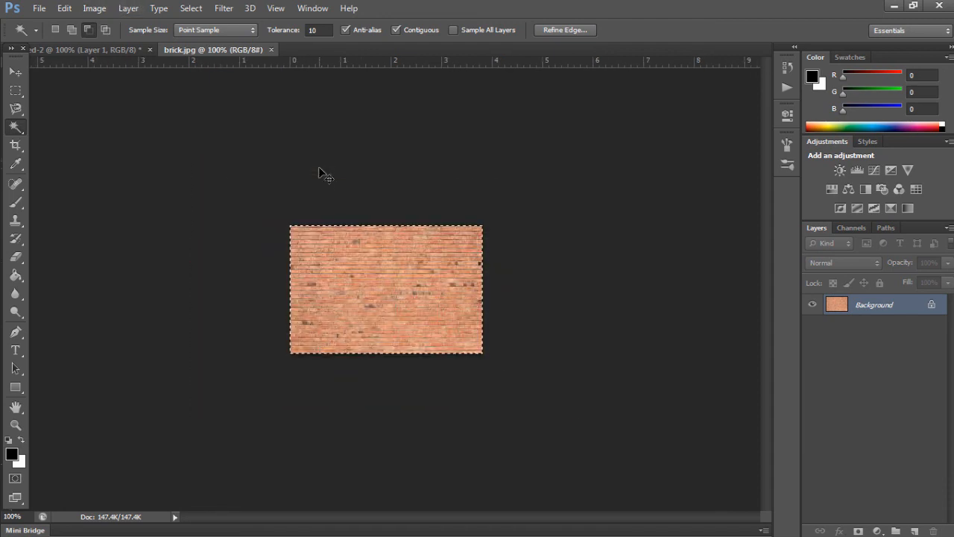
key(ctrl+plus)
key(ctrl+plus)
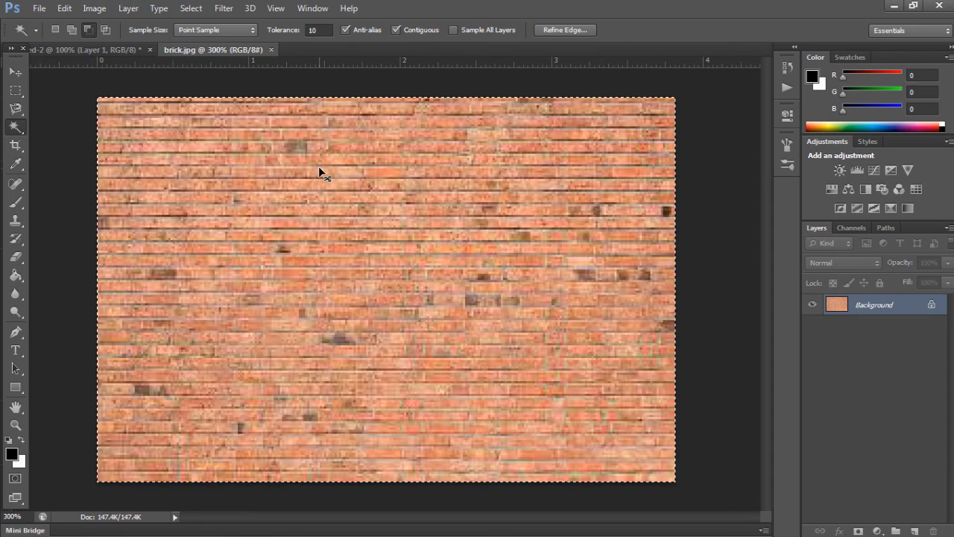
key(ctrl+minus)
key(ctrl+plus)
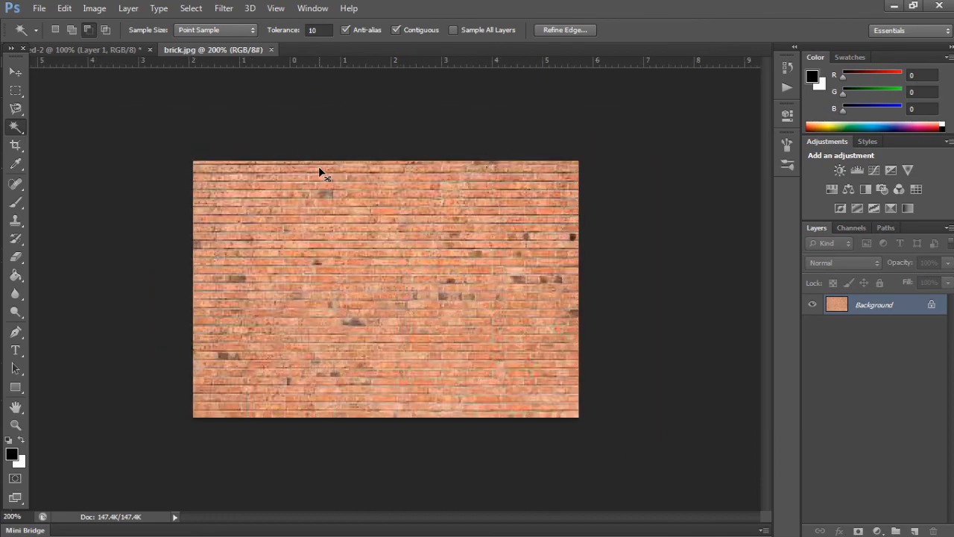
key(ctrl+plus)
key(ctrl+minus)
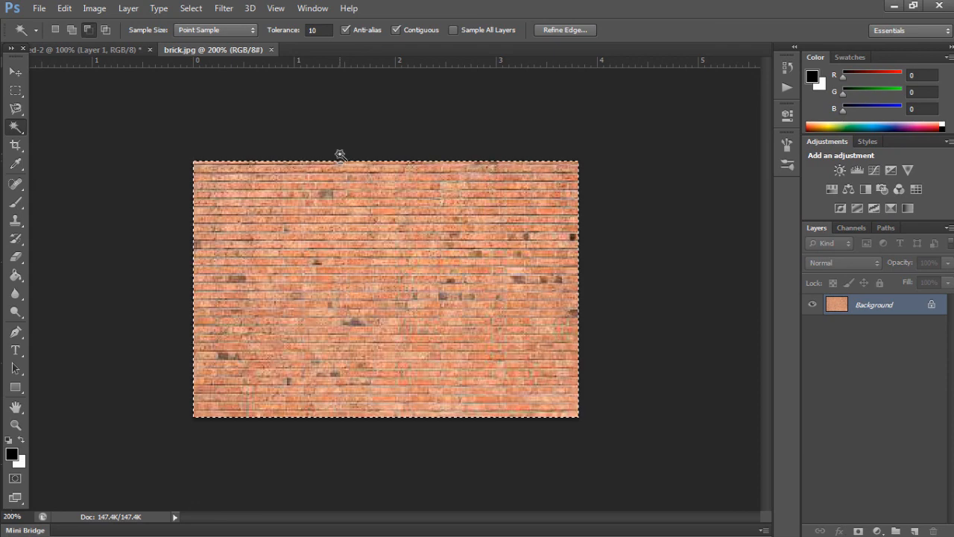
right_click(497, 239)
key(Escape)
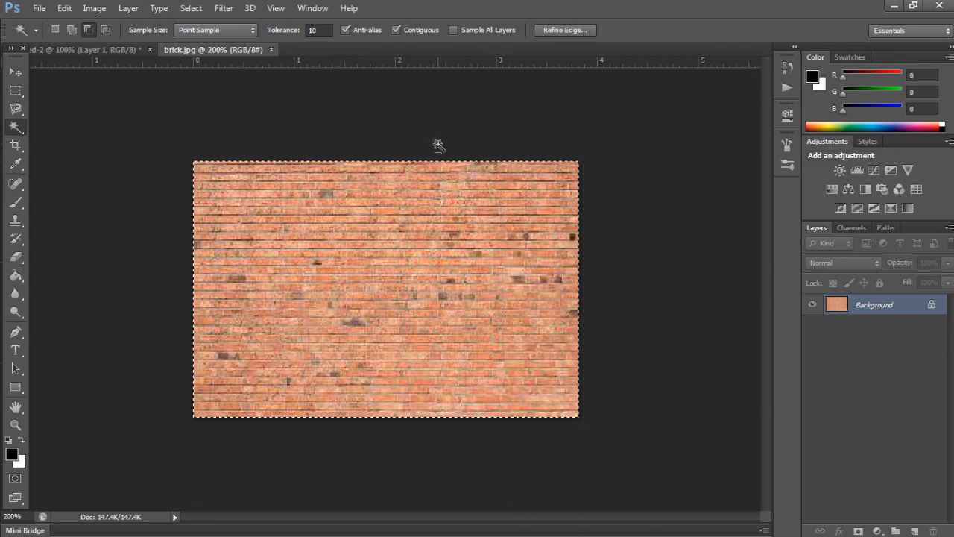
click(96, 8)
click(96, 8)
click(96, 7)
click(95, 8)
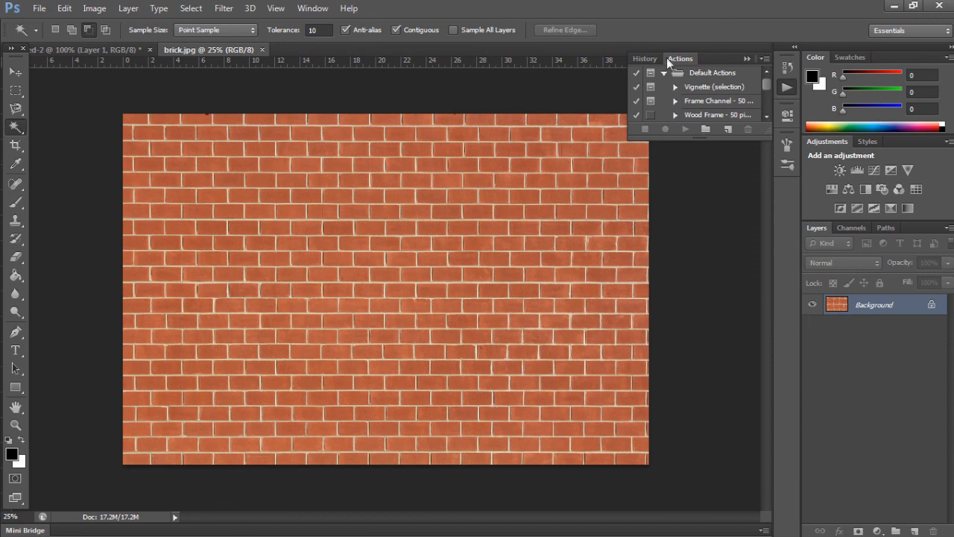
Step: Define the whole brick image as a pattern named "brick 1"
click(748, 59)
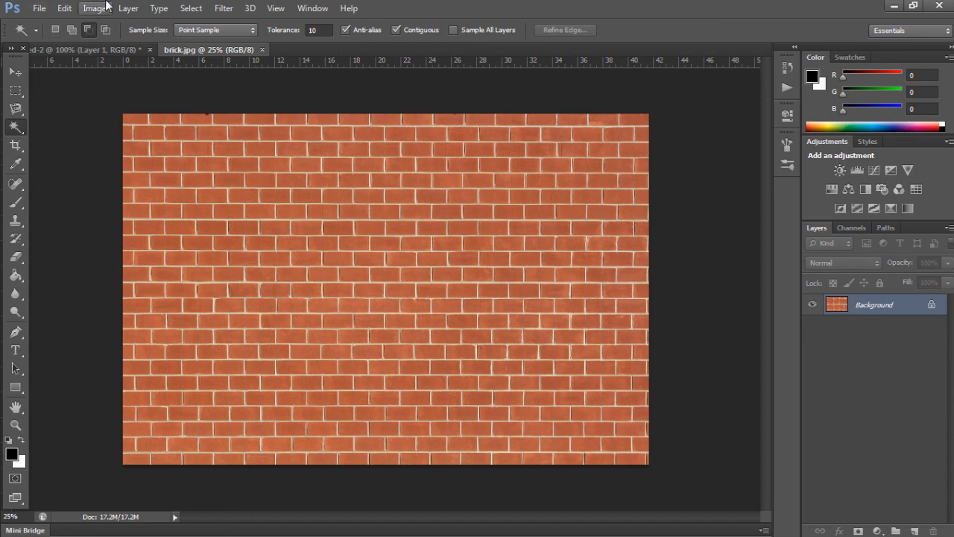
click(64, 8)
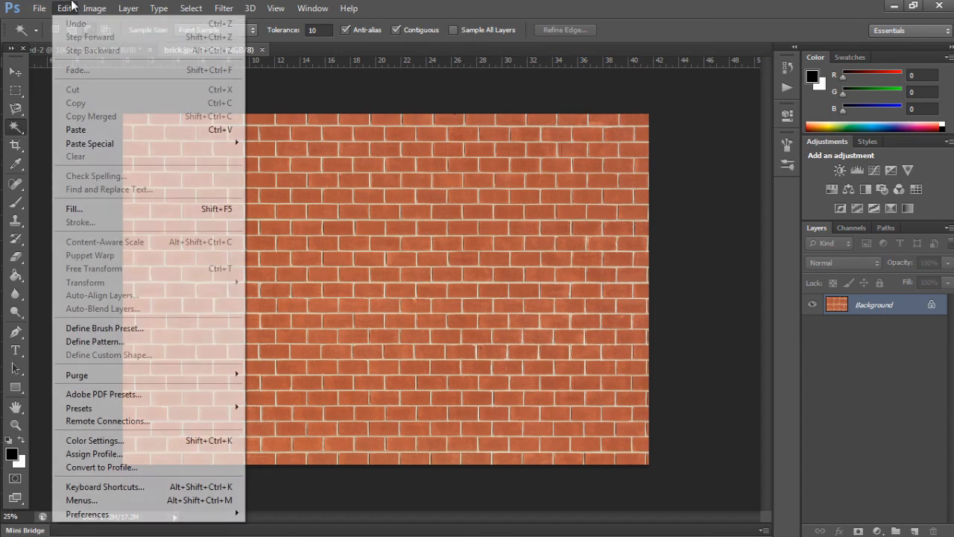
click(95, 342)
text(brick 1)
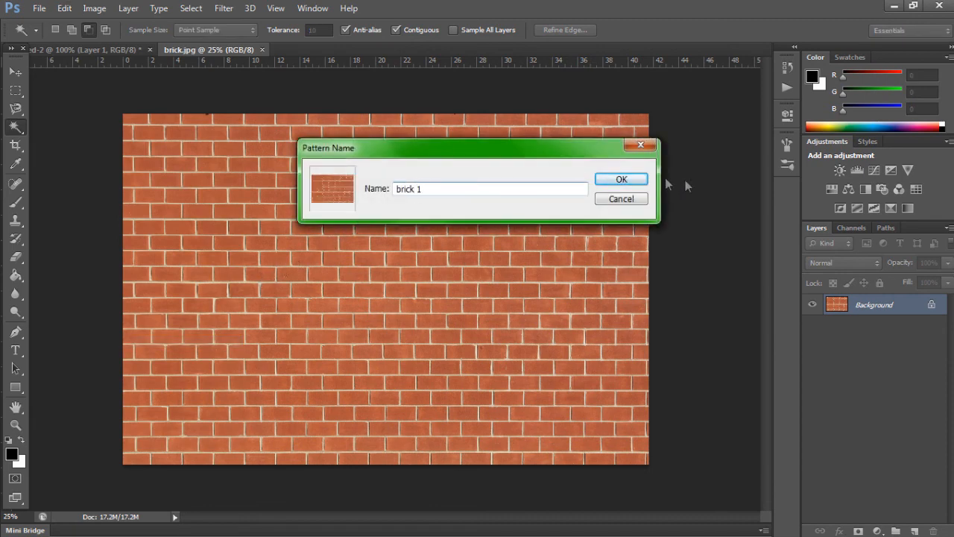
click(620, 179)
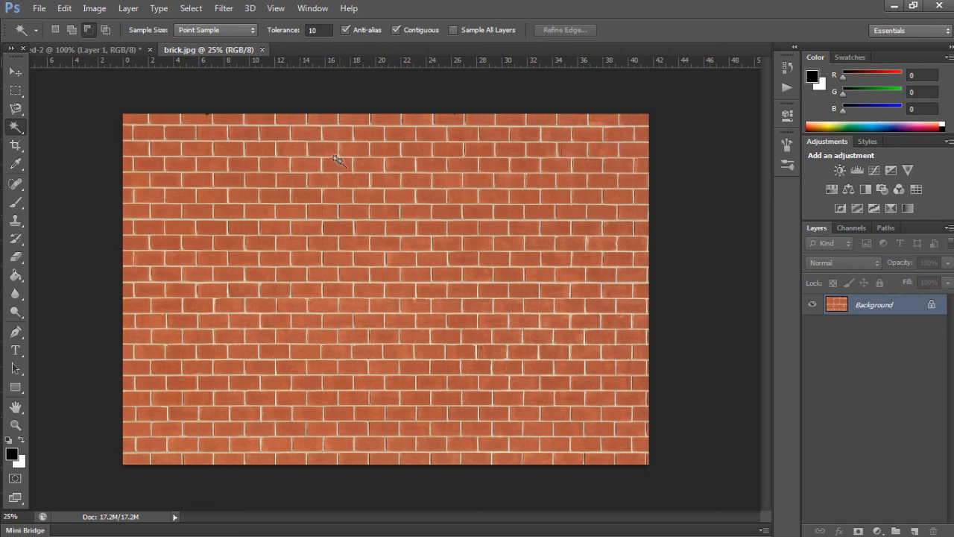
Step: Copy the selected BWAGGY lettering from the green-background document and paste it into brick.jpg as a new layer
click(87, 49)
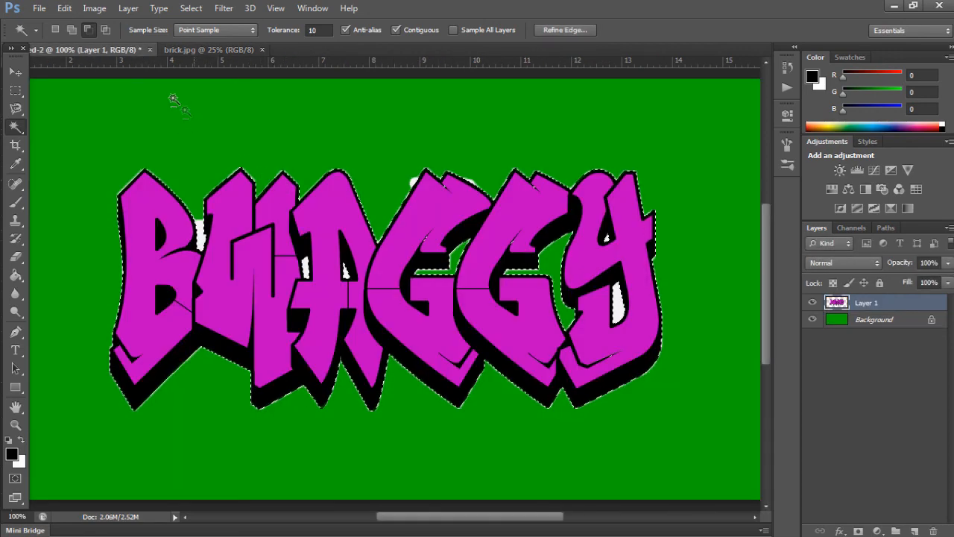
click(64, 8)
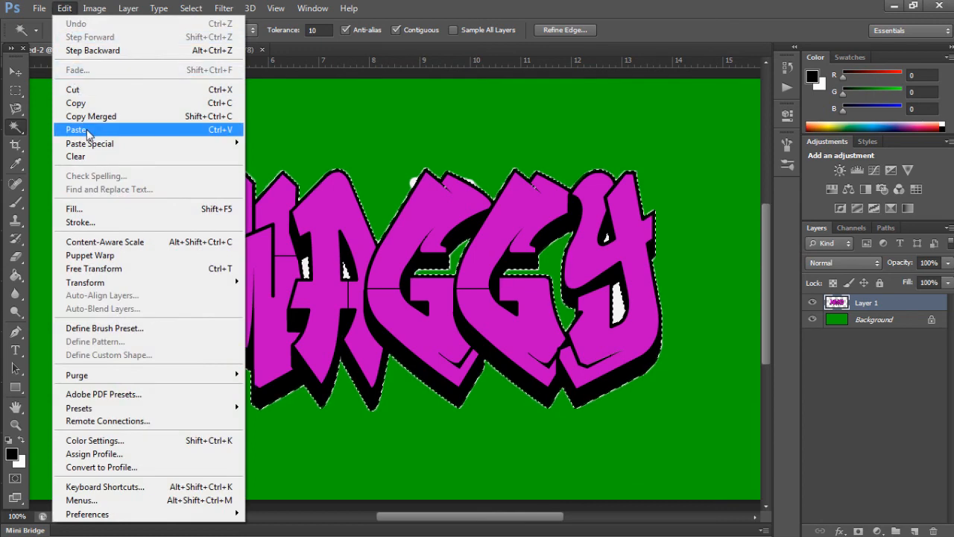
click(75, 103)
click(213, 50)
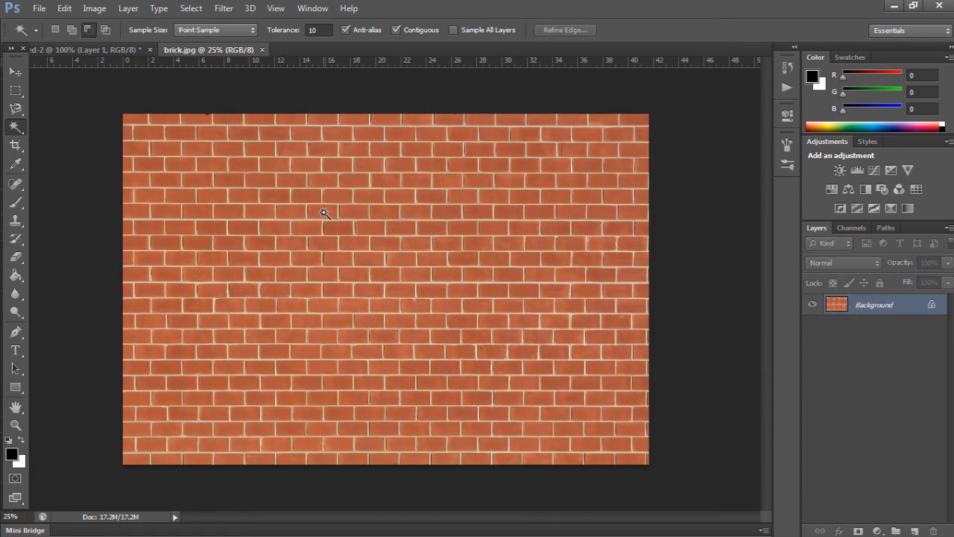
key(ctrl+v)
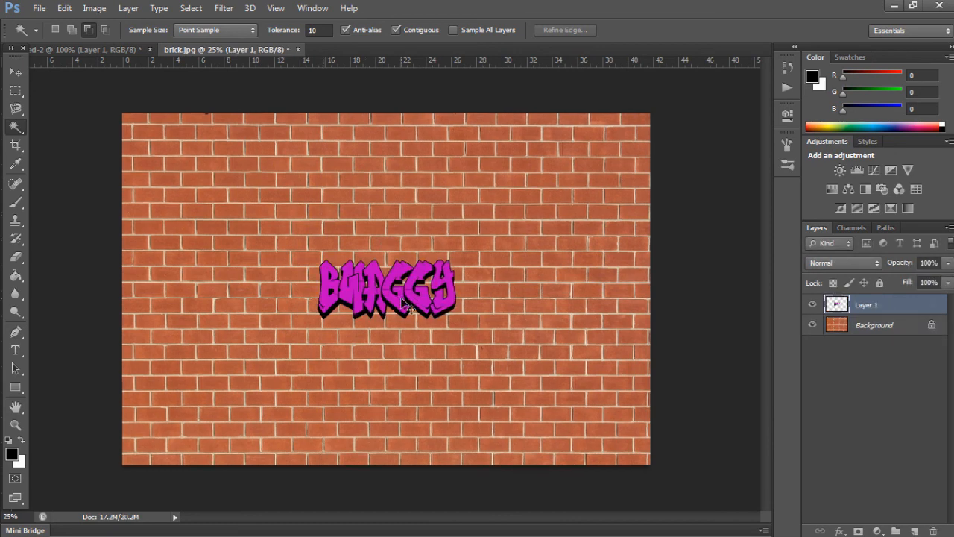
Step: Scale the BWAGGY lettering to about 151% width and 159% height, and place it slightly left of the wall's centre
key(ctrl+plus)
click(64, 8)
mouse_move(231, 288)
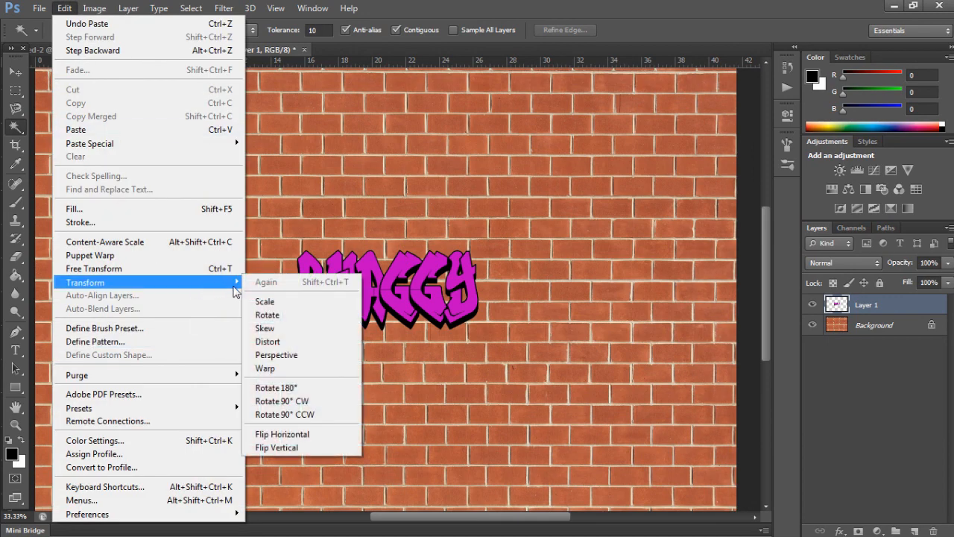
click(254, 302)
drag(481, 336, 570, 378)
drag(486, 326, 405, 289)
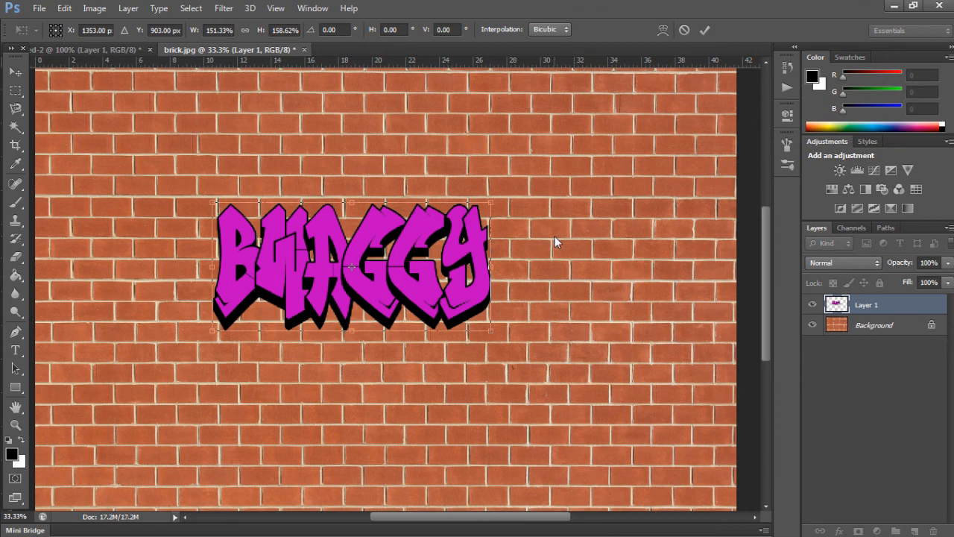
key(ctrl+minus)
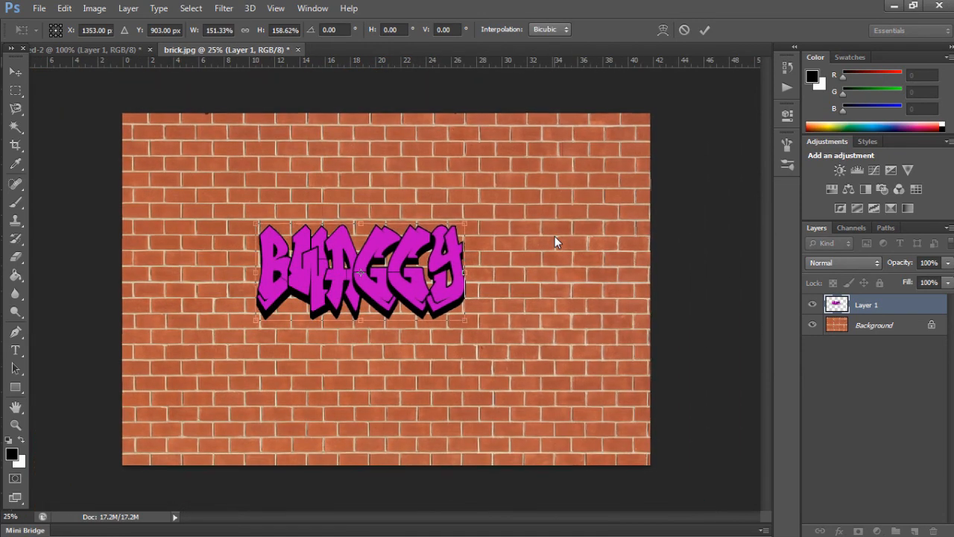
key(ctrl+plus)
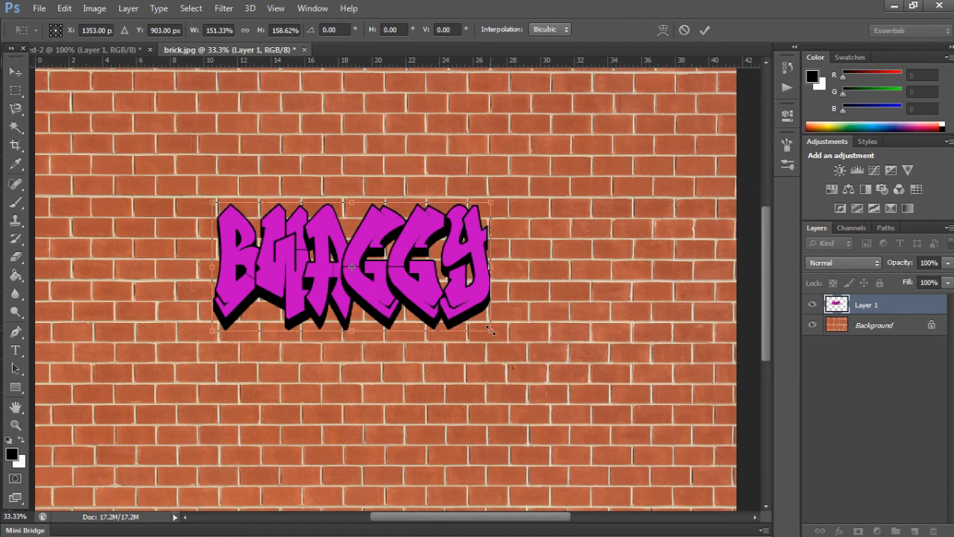
key(Return)
Step: Rotate the BWAGGY lettering clockwise so it slopes down to the right across the bricks, and switch to the Move tool
click(64, 9)
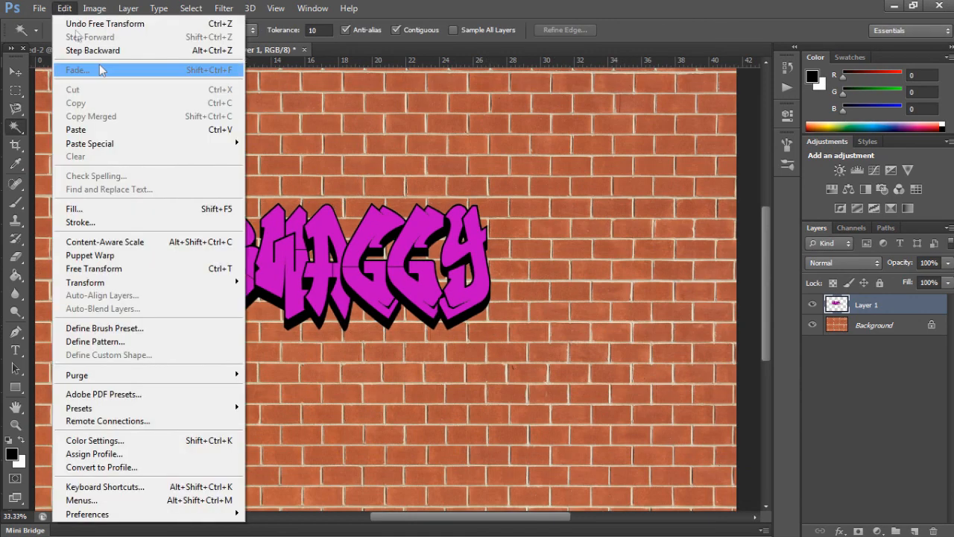
mouse_move(219, 281)
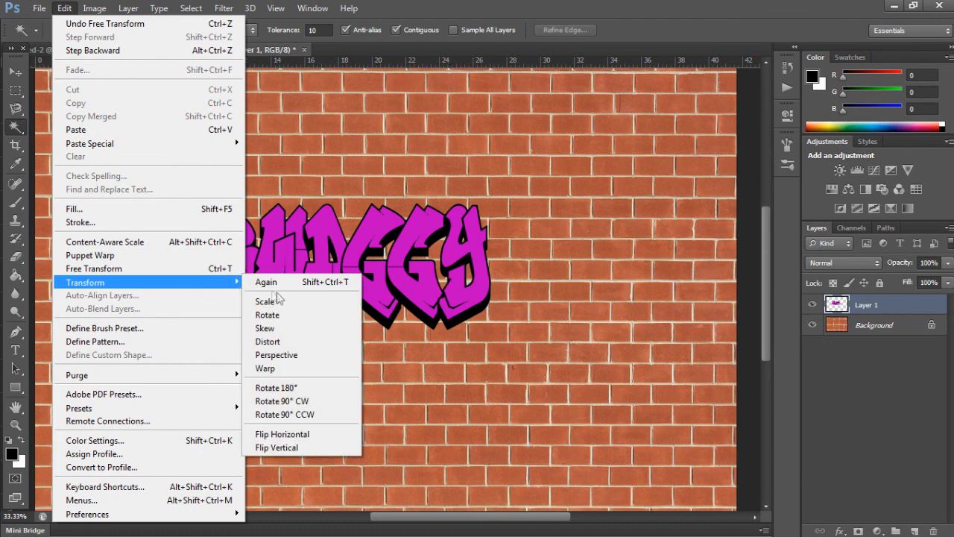
click(296, 317)
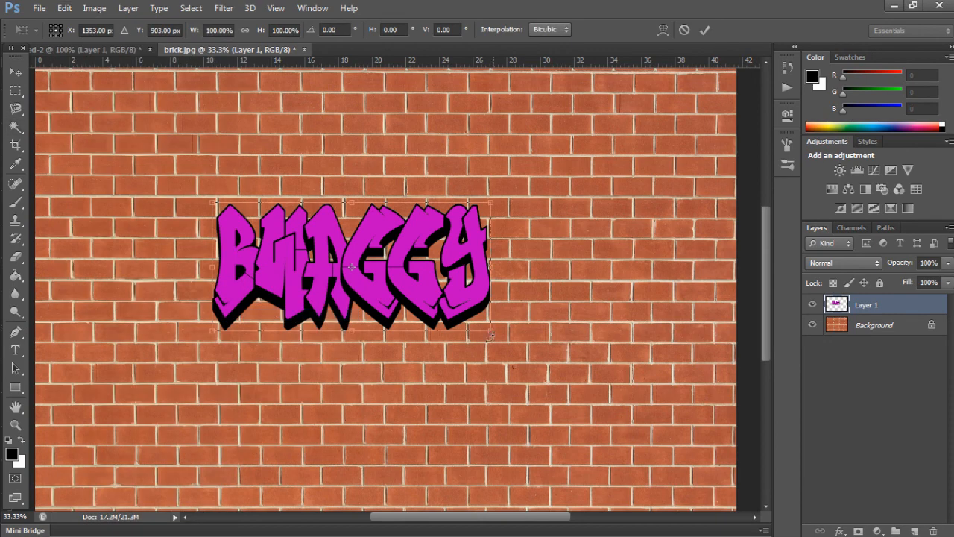
drag(478, 372, 489, 403)
key(Return)
key(w)
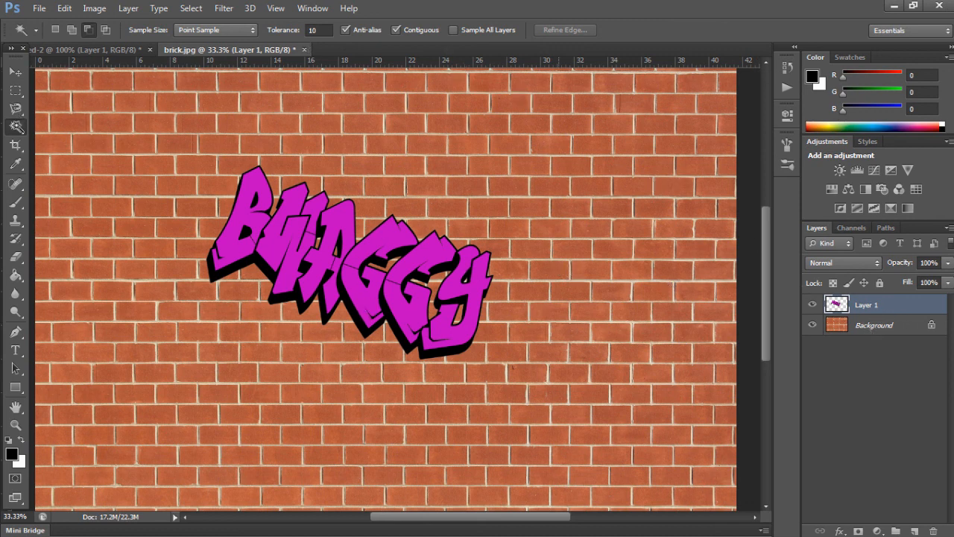
right_click(16, 127)
click(15, 71)
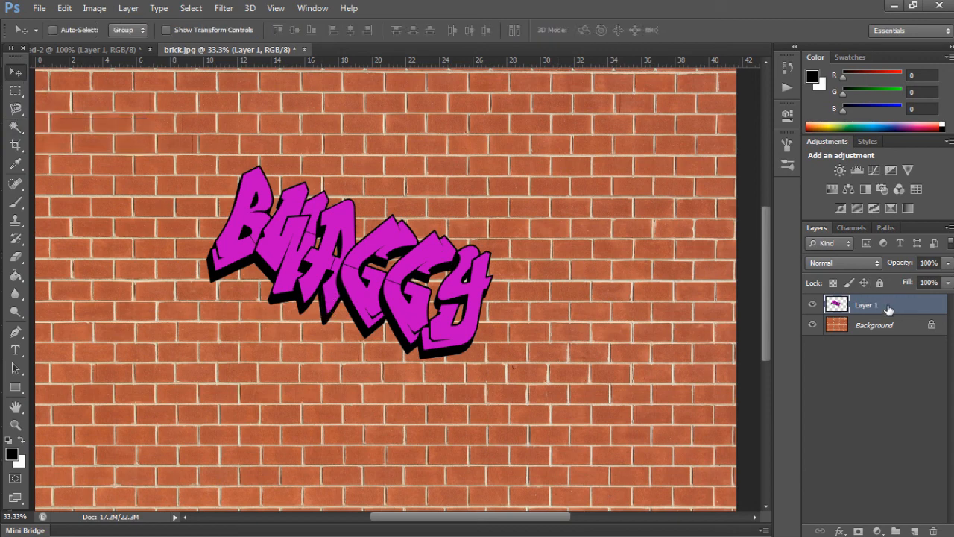
Step: Add a Pattern Overlay to the lettering's Layer 1 using the "brick 1" pattern
double_click(889, 305)
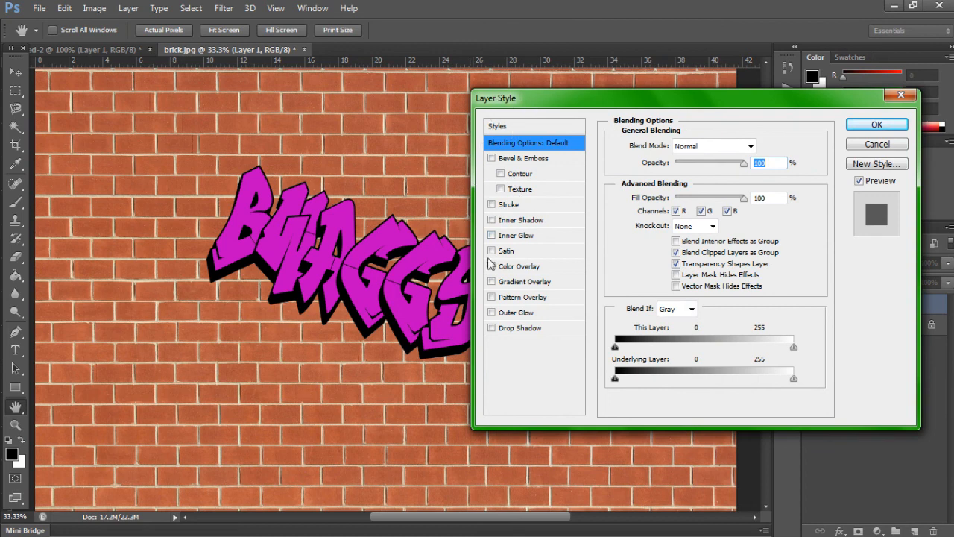
click(502, 299)
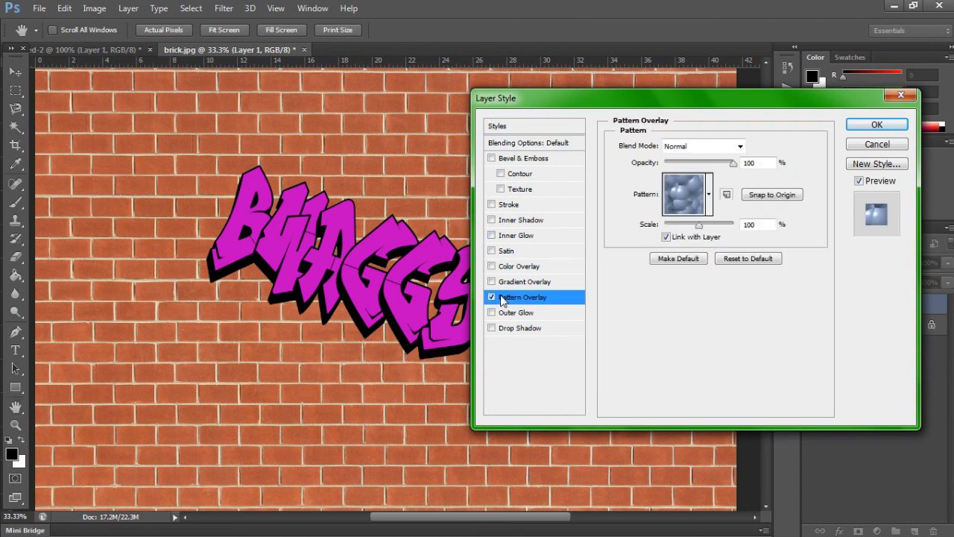
click(709, 194)
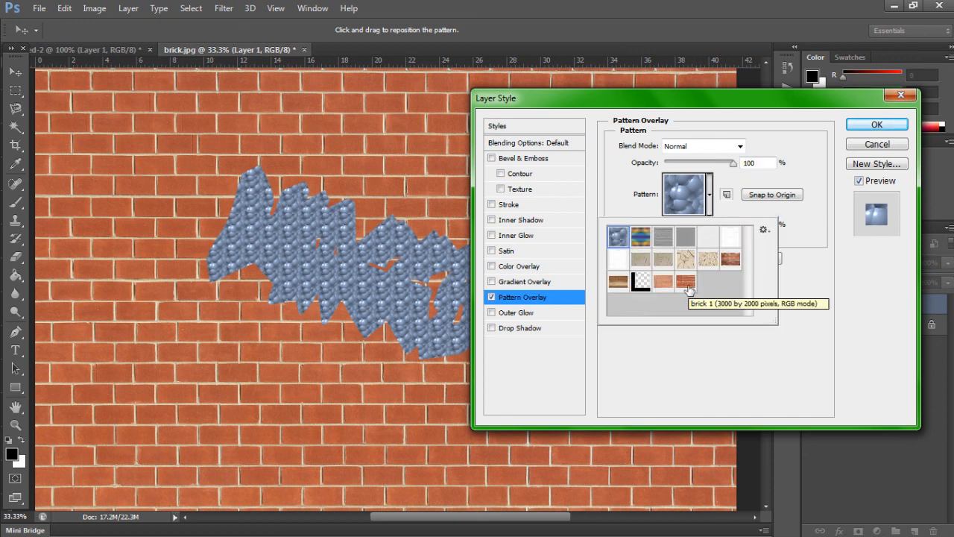
click(689, 290)
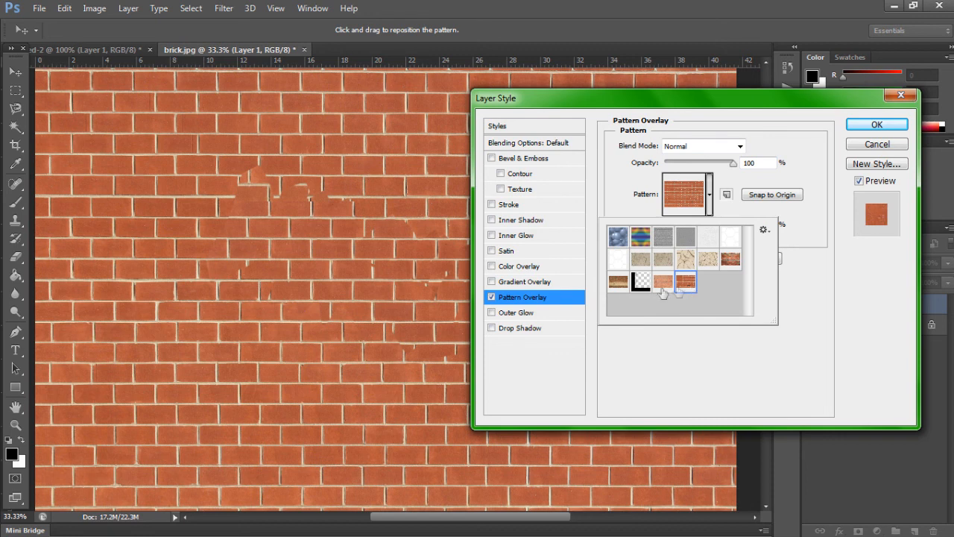
Step: Try a red Color Overlay on the lettering, remove it, and switch the Pattern Overlay off and on again
click(498, 269)
click(492, 267)
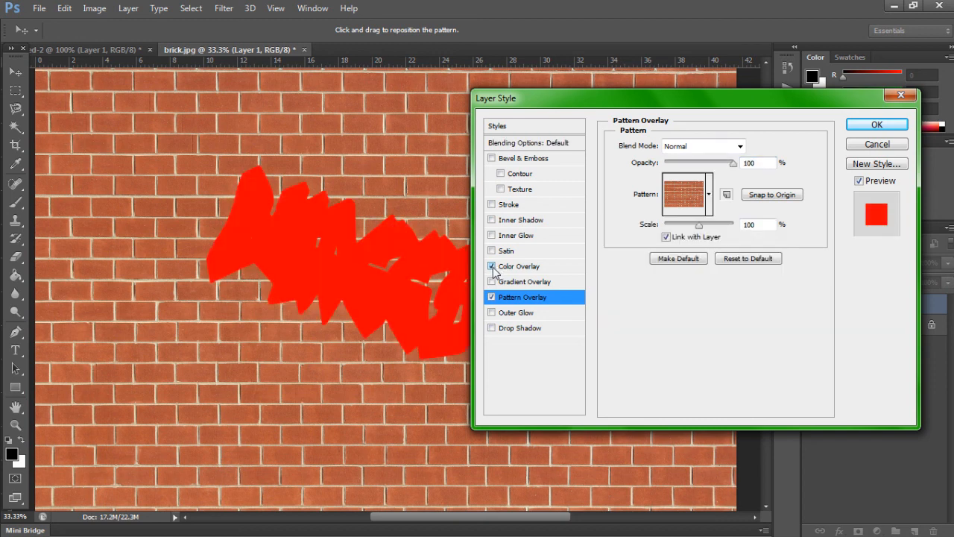
click(492, 267)
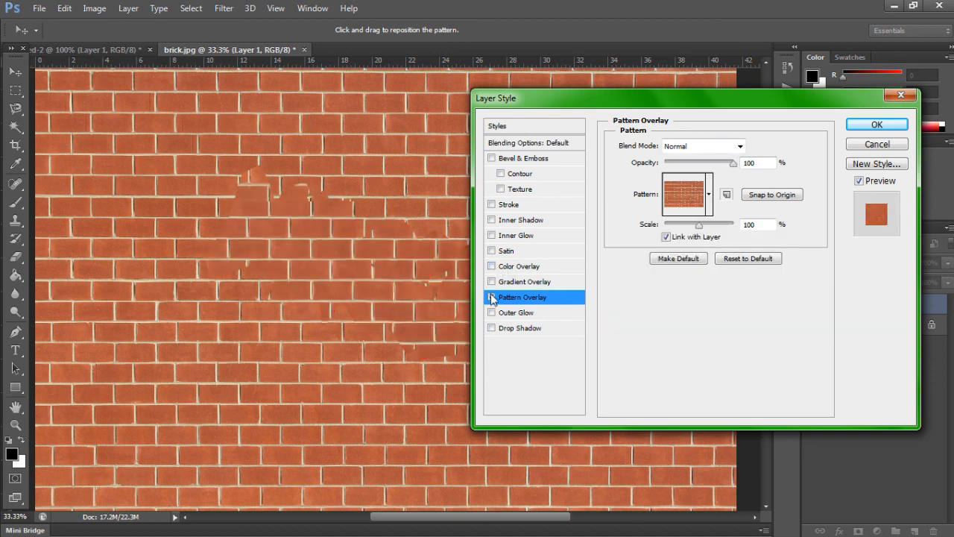
click(492, 298)
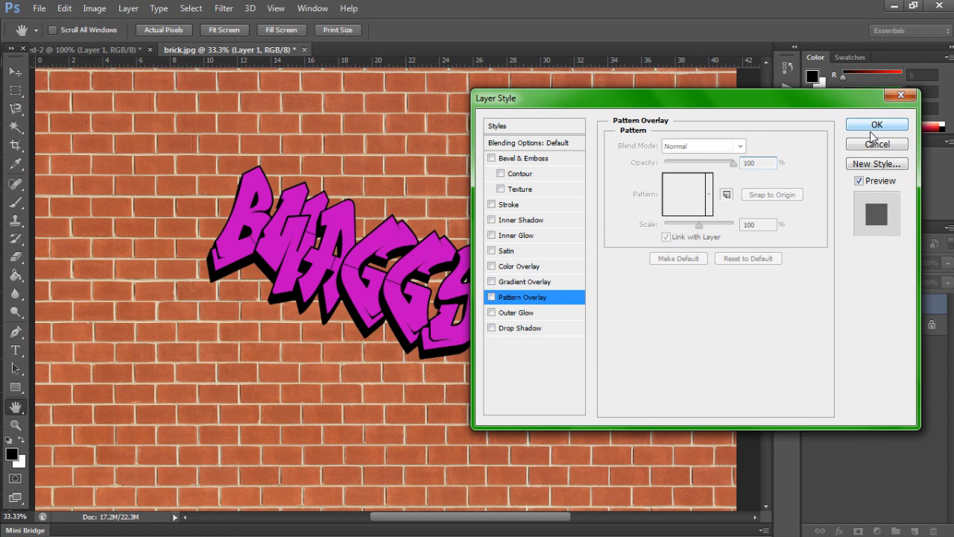
click(492, 297)
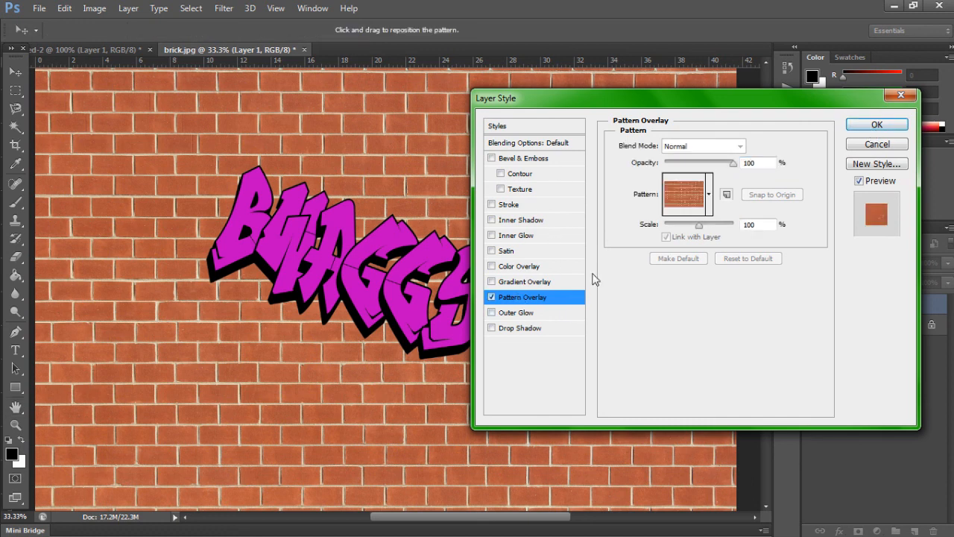
Step: Try lowering the brick Pattern Overlay's opacity to about 49%
click(709, 195)
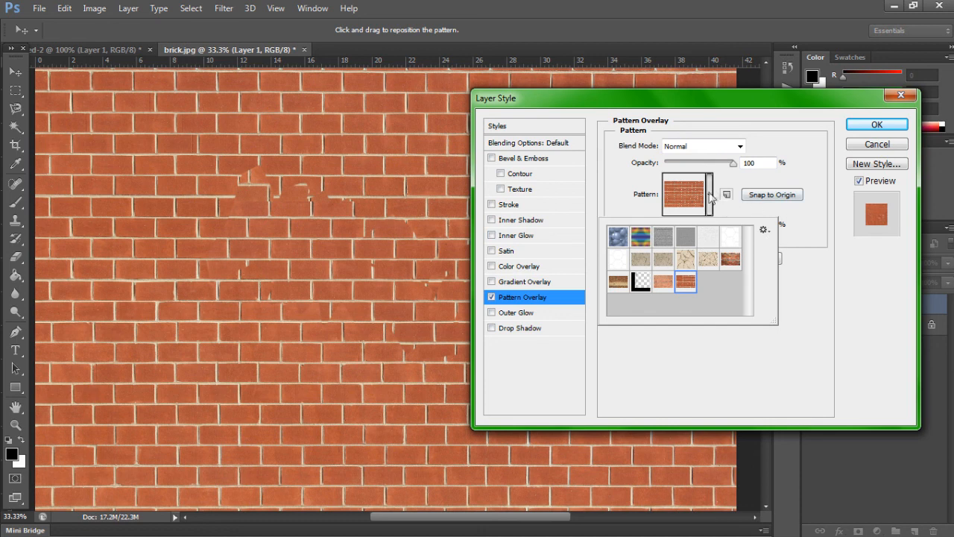
click(734, 179)
drag(735, 167, 685, 179)
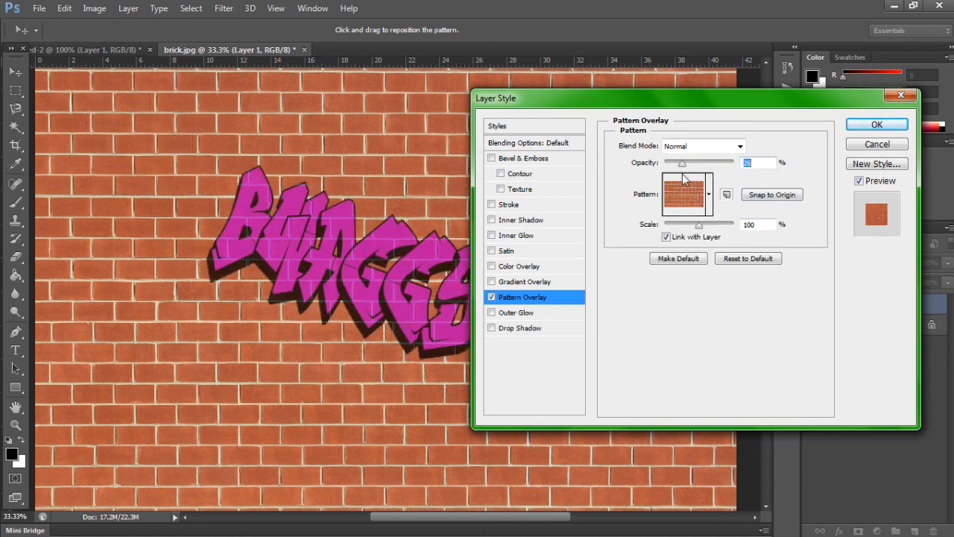
drag(680, 179, 699, 179)
Step: Try the Multiply and Color Burn blend modes on the brick Pattern Overlay, with its opacity at about 48%
click(740, 146)
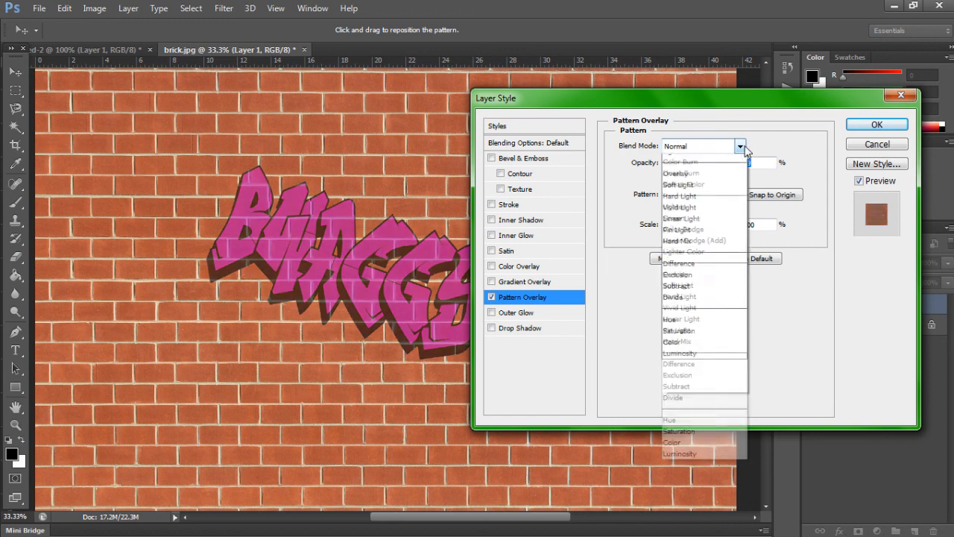
click(698, 210)
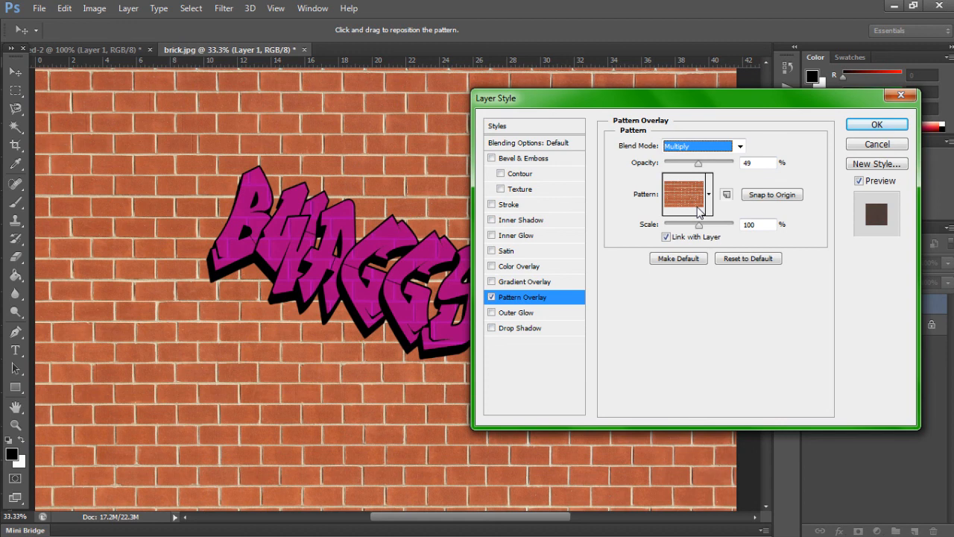
mouse_move(698, 165)
mouse_down()
mouse_move(725, 172)
mouse_move(679, 176)
mouse_move(727, 174)
mouse_move(702, 178)
mouse_up()
click(740, 146)
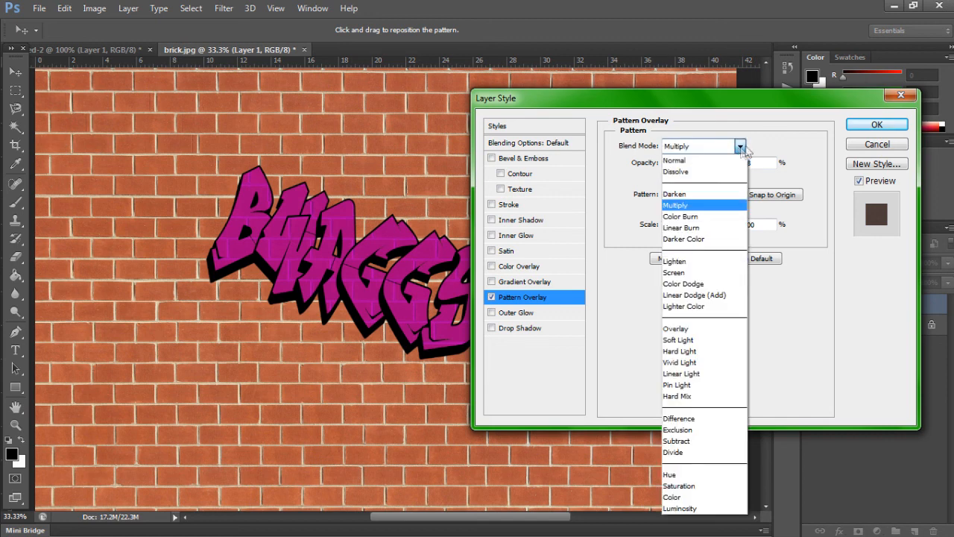
click(798, 145)
click(740, 147)
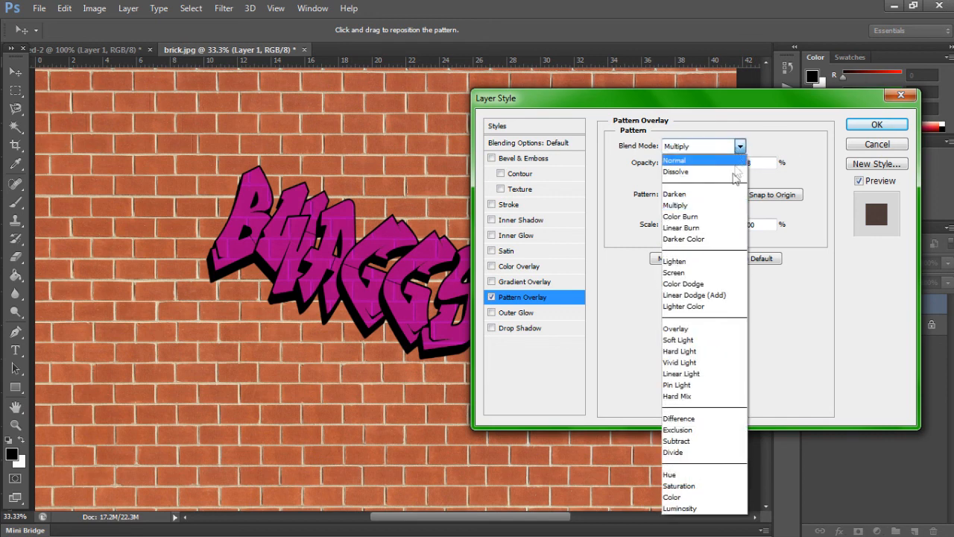
click(717, 225)
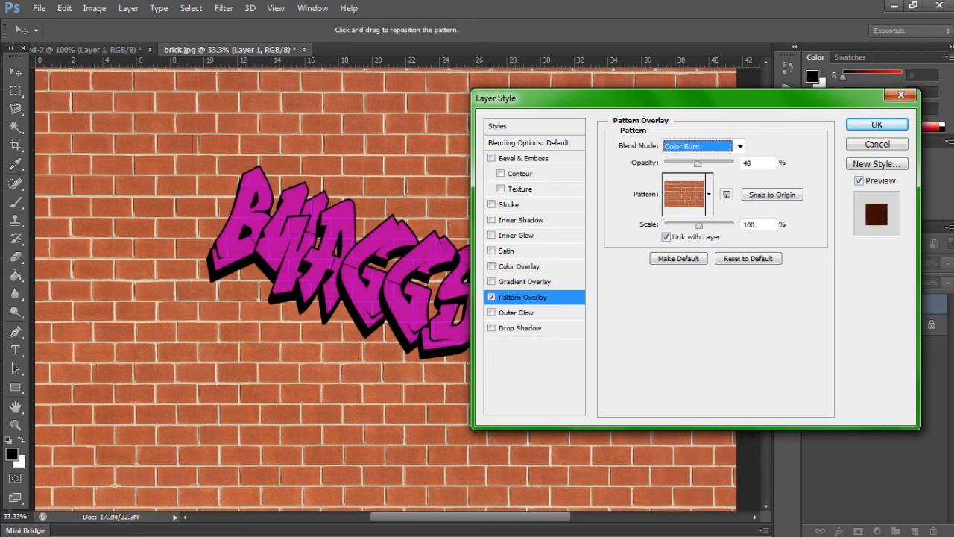
Step: Restore the Pattern Overlay to Normal blend mode at 100% opacity, and switch Link with Layer off and on again
click(740, 146)
click(735, 161)
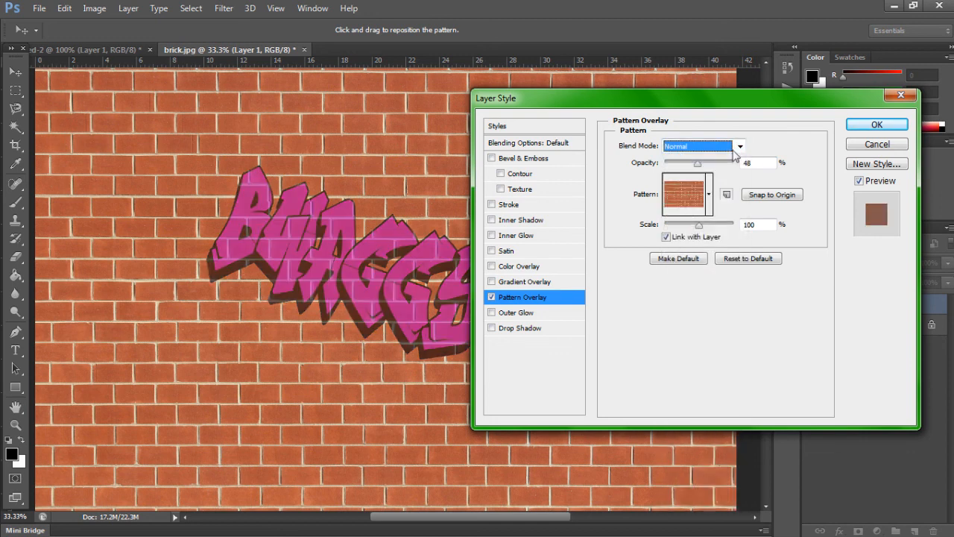
drag(698, 162, 734, 162)
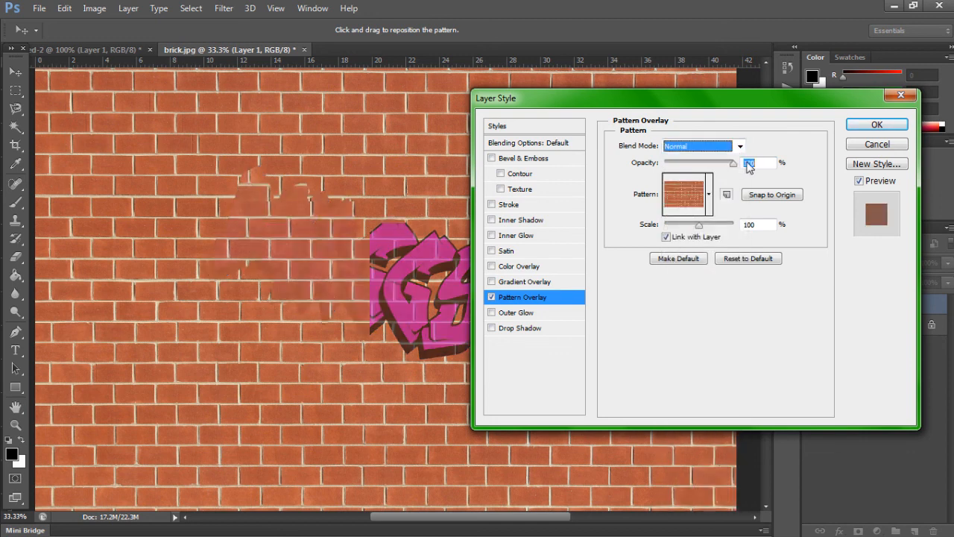
click(666, 238)
click(666, 237)
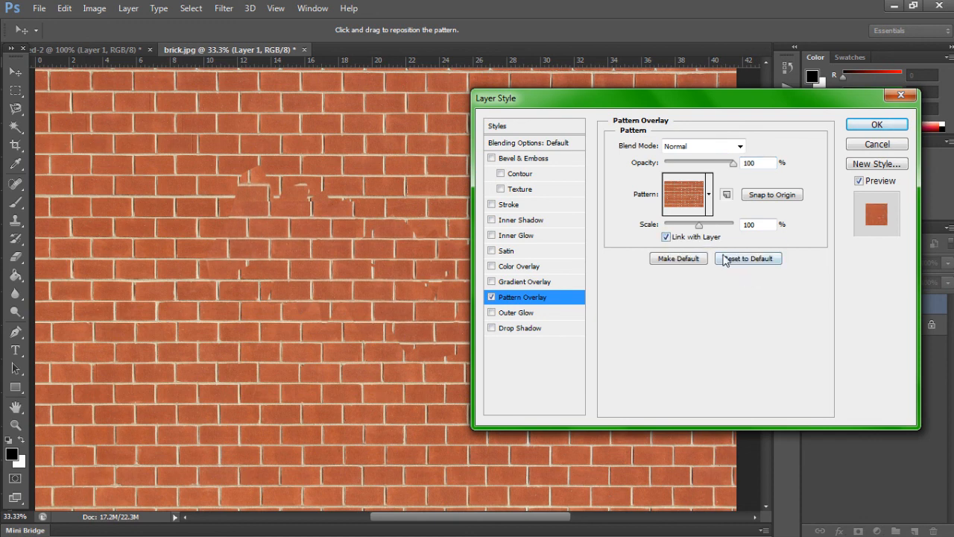
Step: Turn off the lettering's Pattern Overlay and enable a Bevel & Emboss Texture using the red brick pattern
click(491, 297)
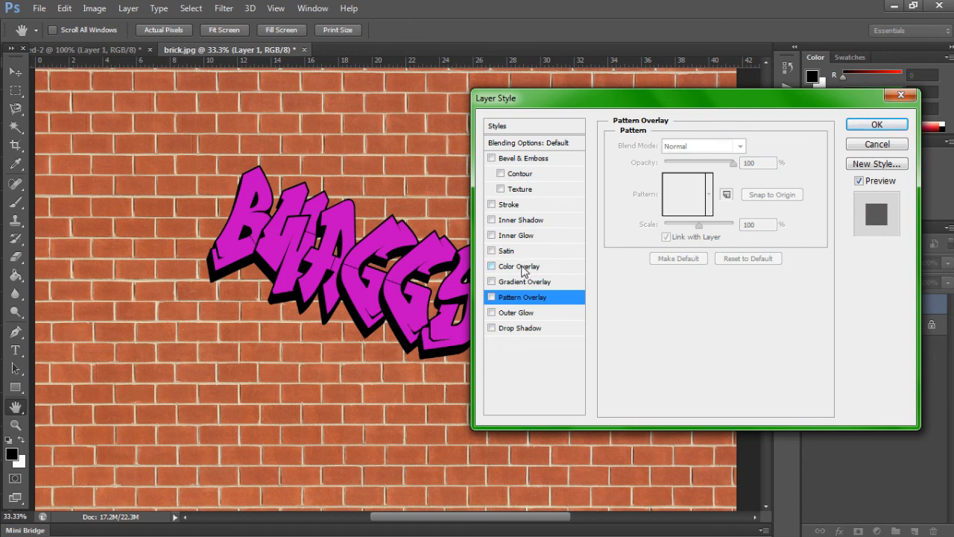
click(522, 191)
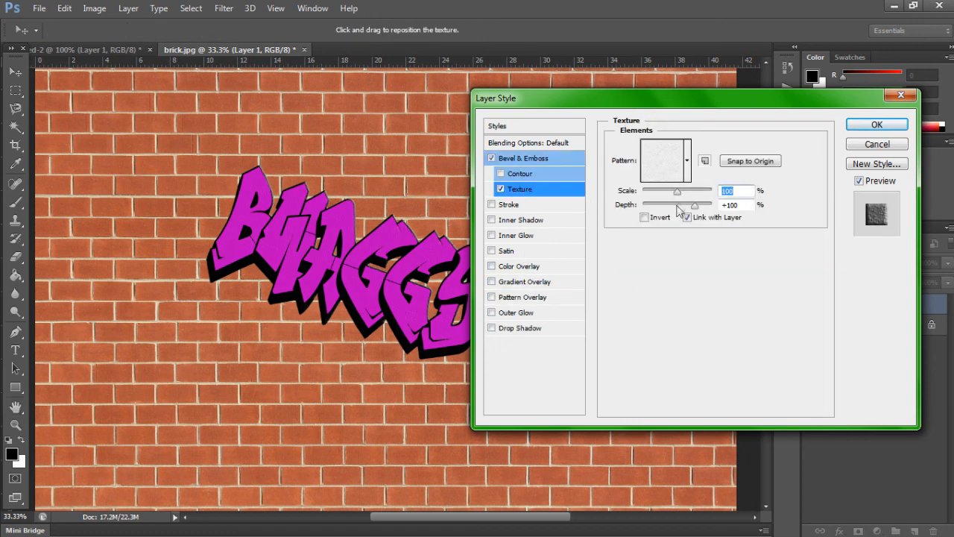
click(690, 172)
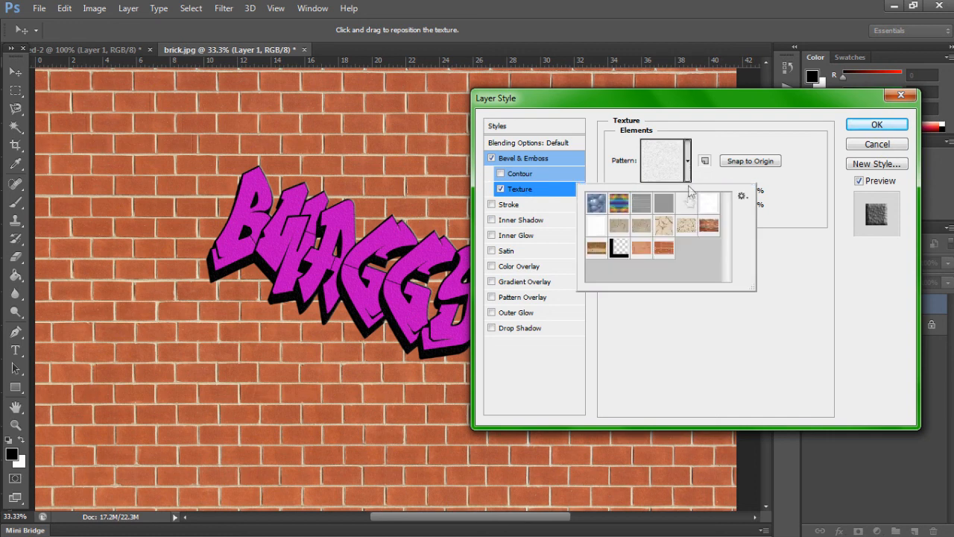
click(666, 249)
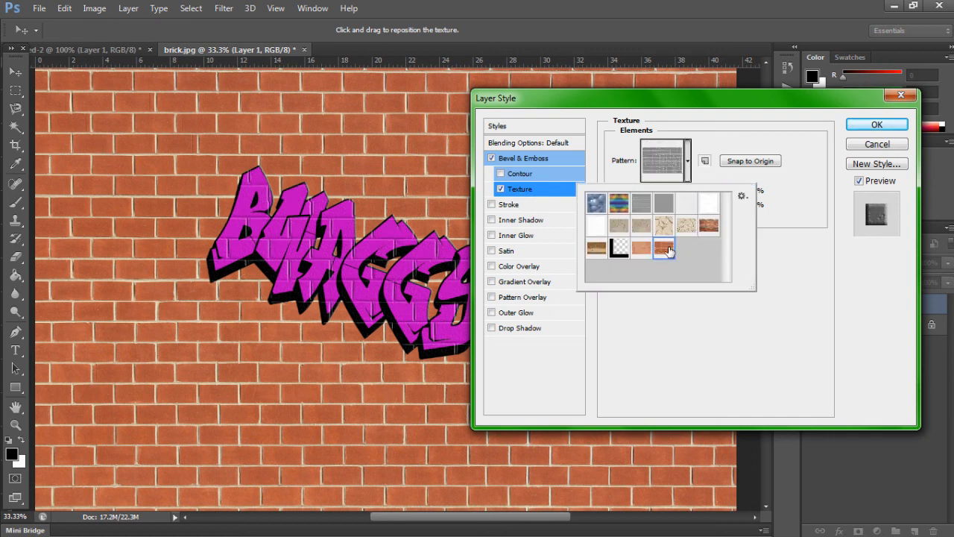
click(721, 152)
Step: Set the texture scale to 128% and depth to +394%, and the bevel's depth to 1% and size to 0 px
drag(680, 195, 682, 197)
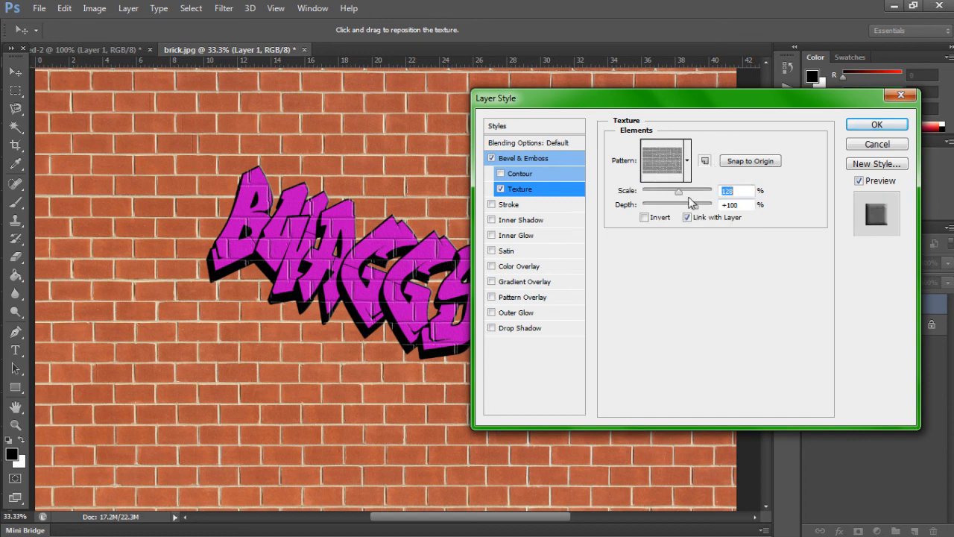
drag(694, 214, 701, 211)
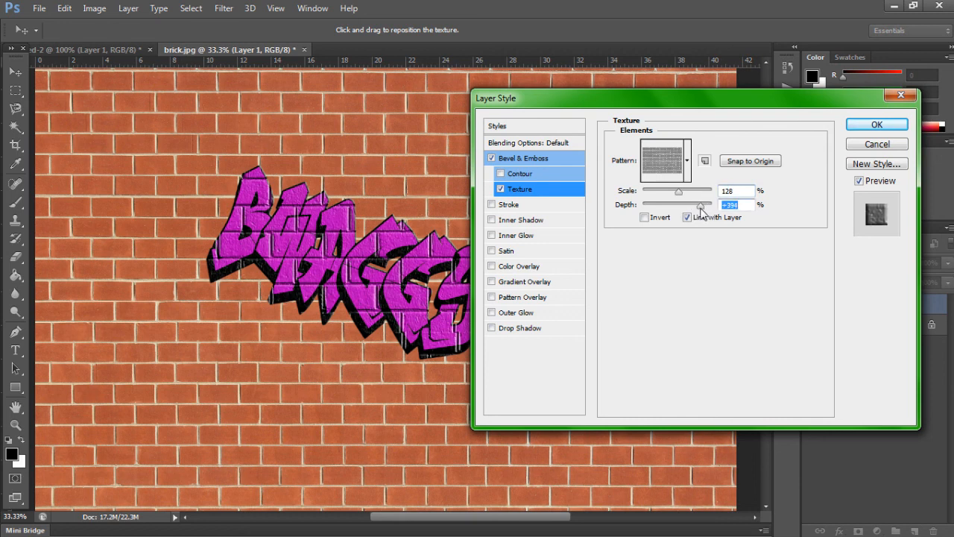
click(525, 159)
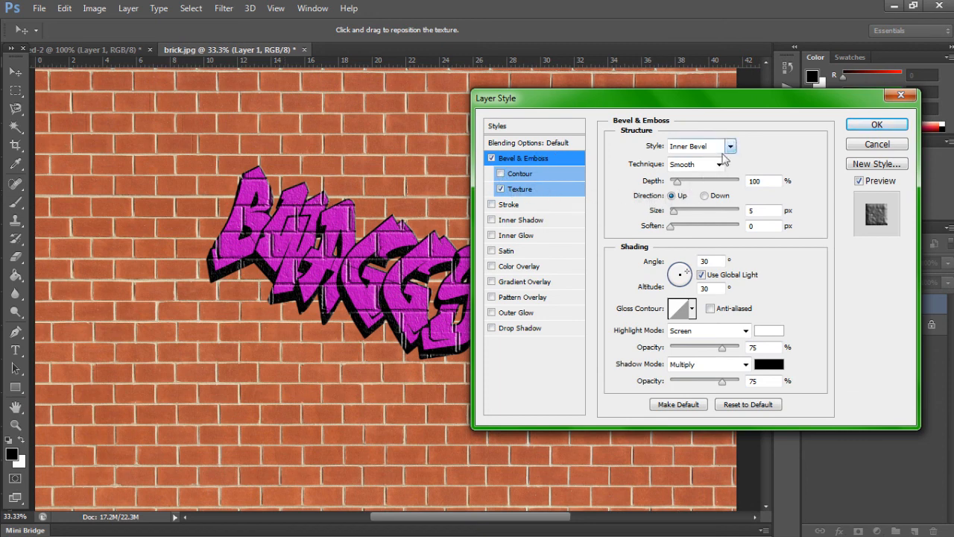
drag(677, 185, 643, 190)
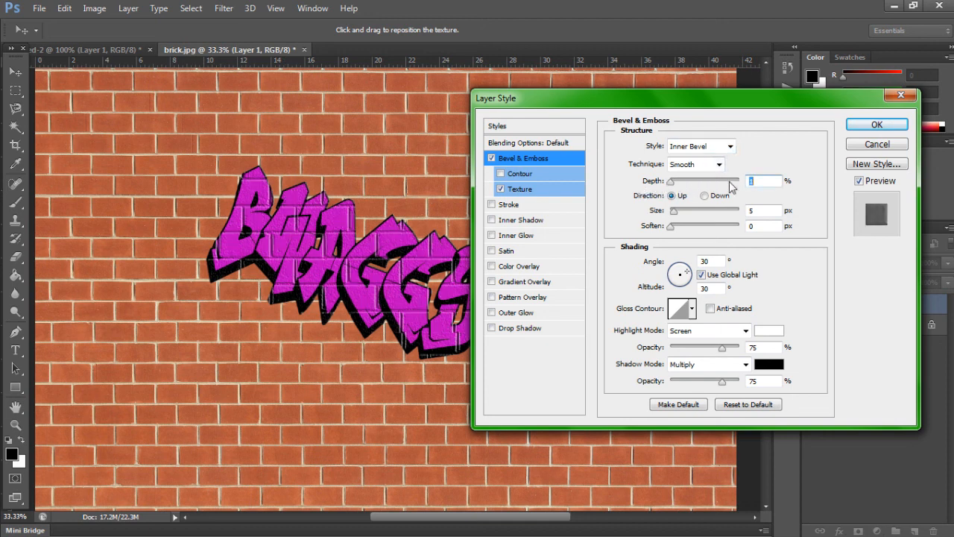
drag(675, 214, 639, 219)
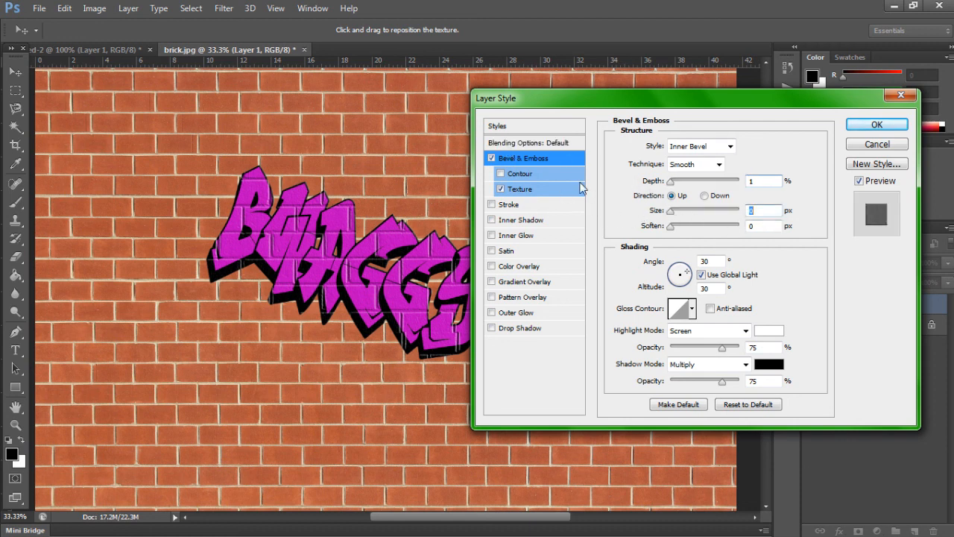
Step: Reduce the brick texture's depth to +318%, apply the layer style, and nudge the lettering slightly to the right on the wall
click(537, 191)
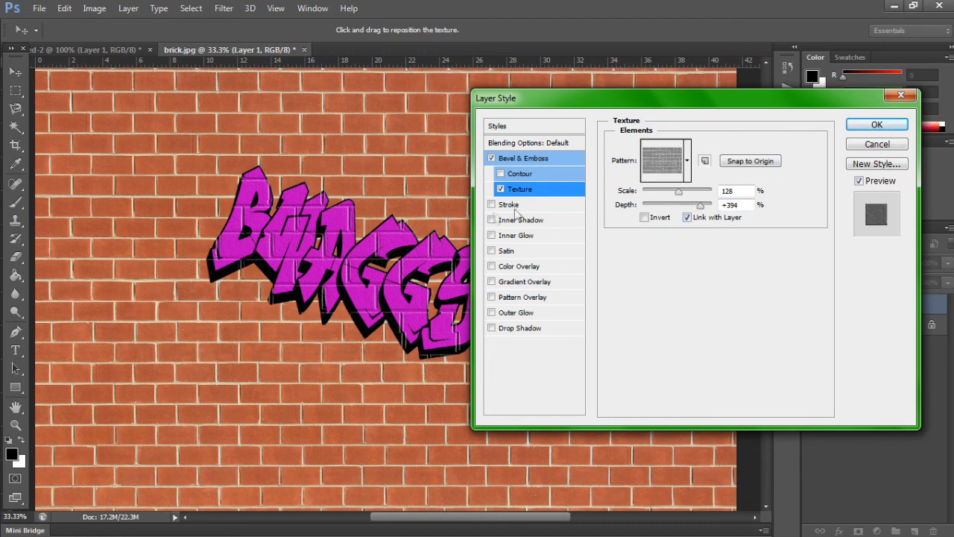
drag(629, 106, 669, 123)
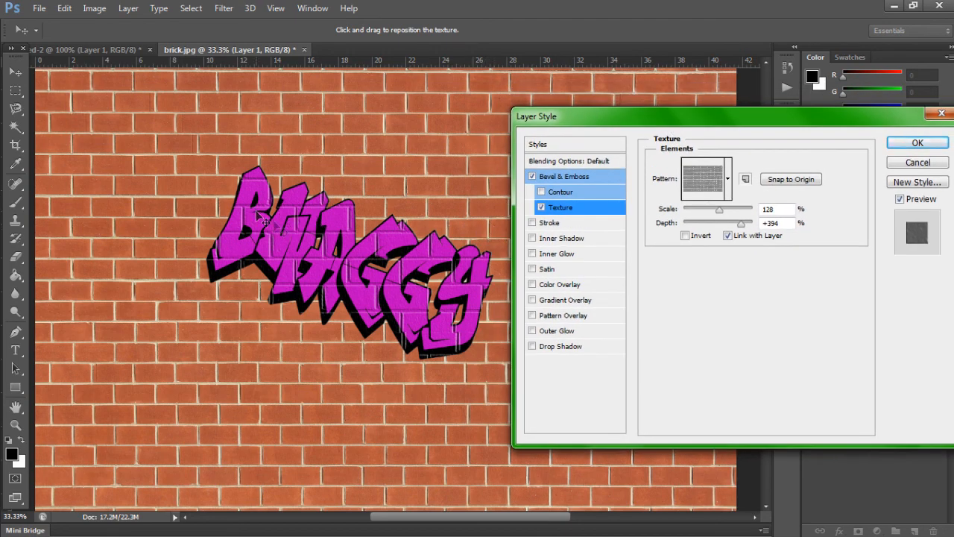
click(727, 236)
mouse_move(743, 224)
mouse_down()
mouse_move(729, 236)
mouse_move(741, 234)
mouse_up()
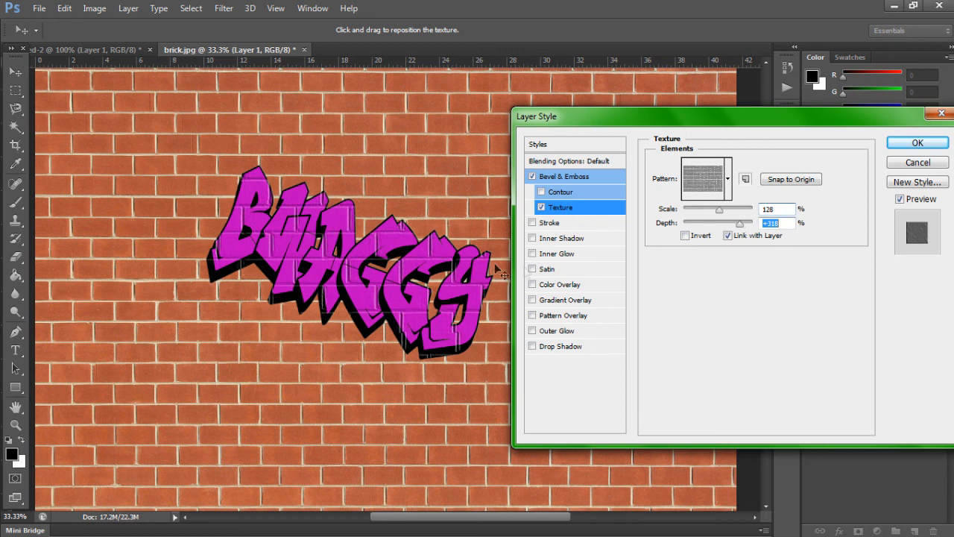
drag(721, 209, 722, 211)
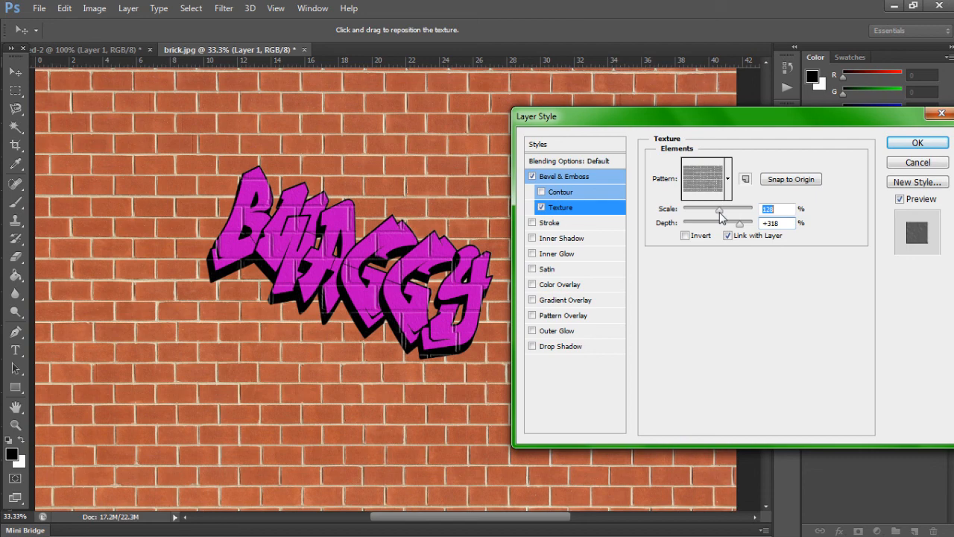
click(917, 143)
drag(353, 269, 356, 258)
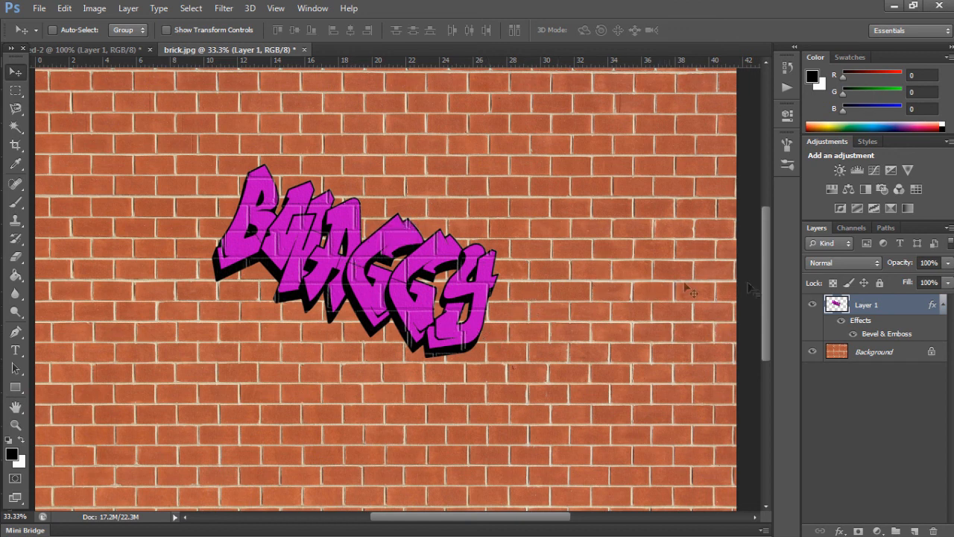
Step: Try the red brick Pattern Overlay on the textured lettering, lowering its opacity to 0%
double_click(902, 307)
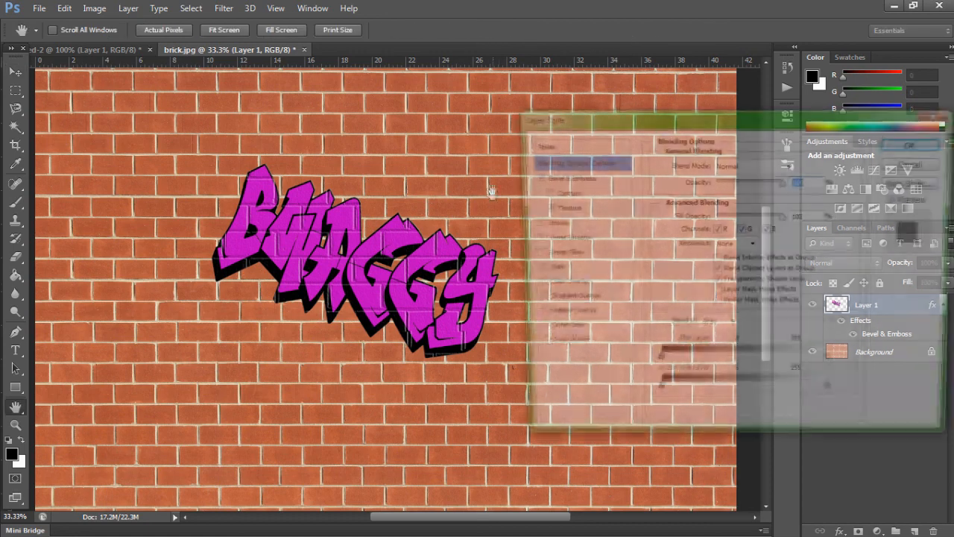
drag(672, 127, 654, 130)
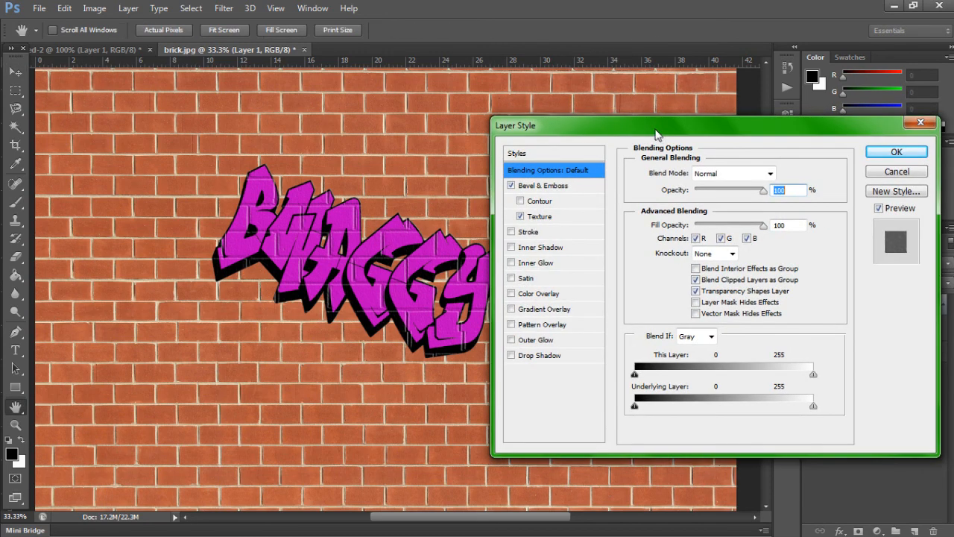
click(539, 327)
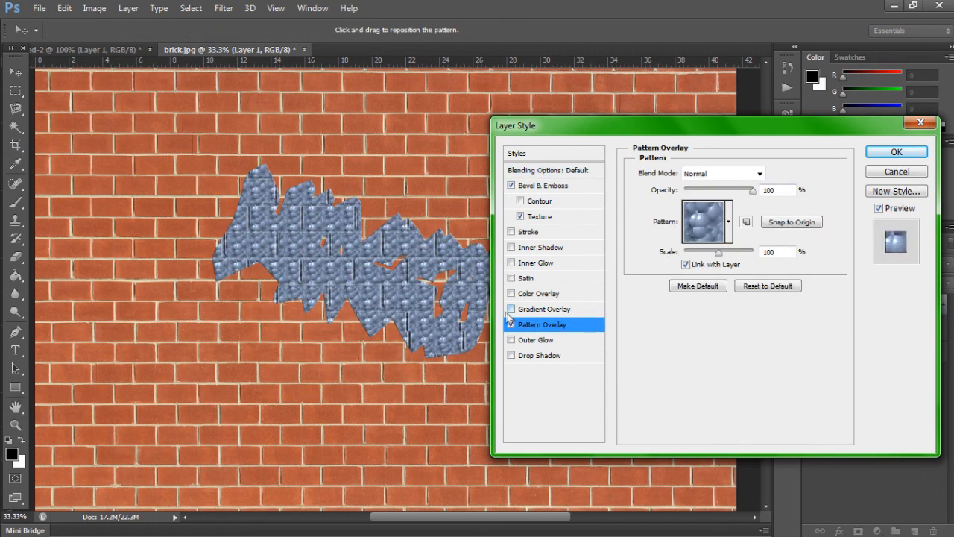
click(729, 224)
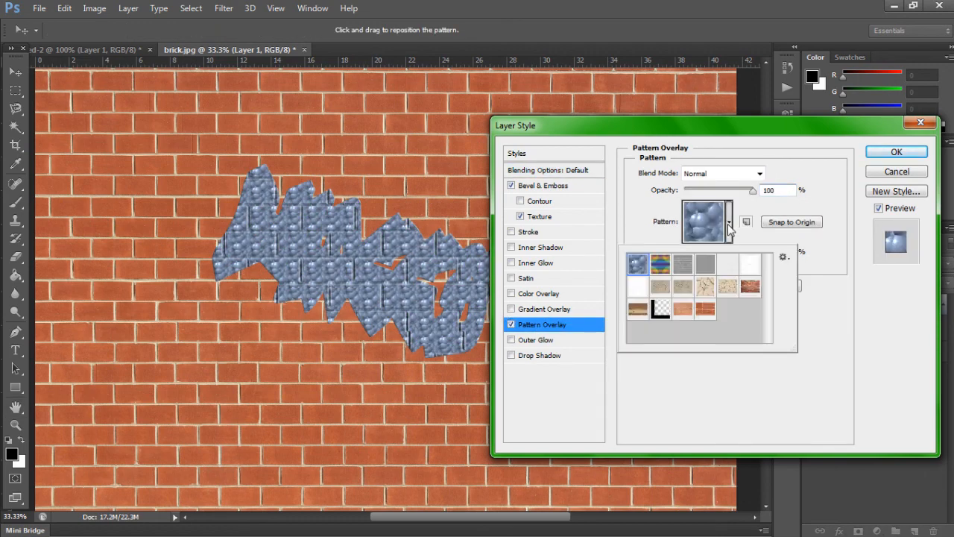
click(706, 309)
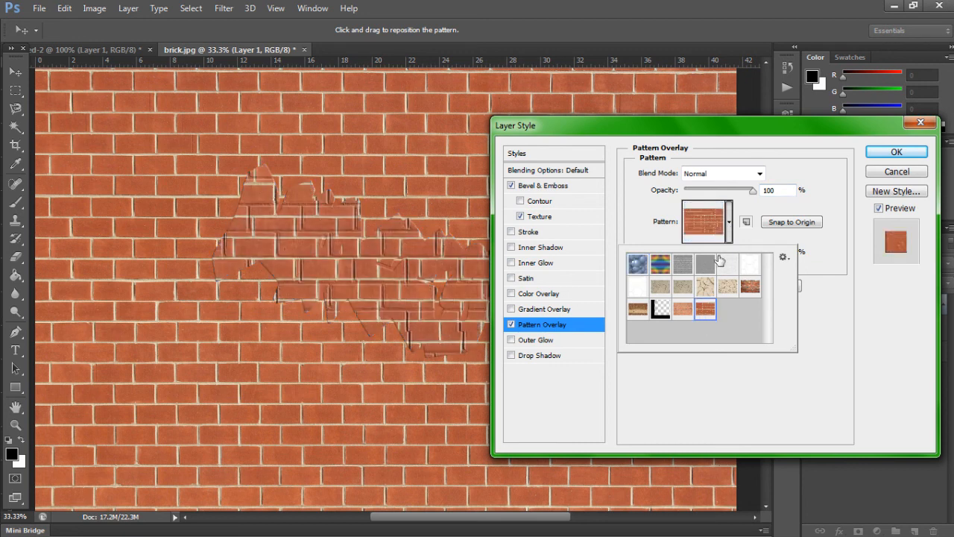
click(751, 206)
drag(753, 195, 701, 202)
drag(693, 203, 679, 203)
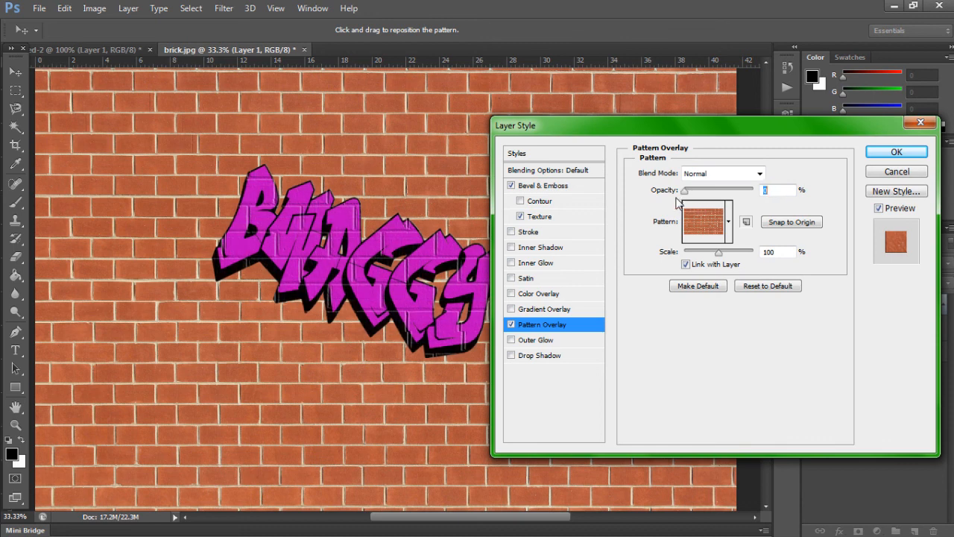
Step: Try a red Color Overlay in place of the Pattern Overlay, remove it, and close the layer style settings
click(533, 295)
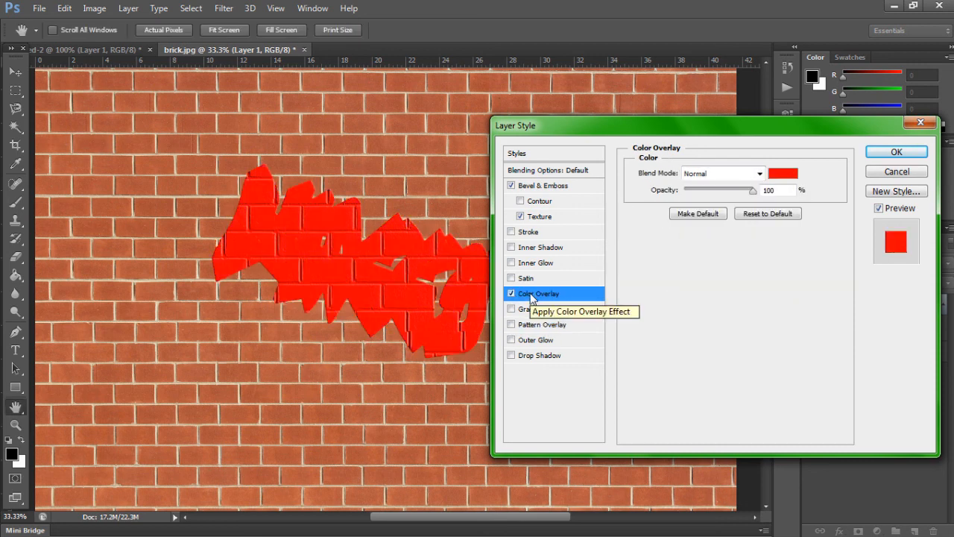
click(511, 293)
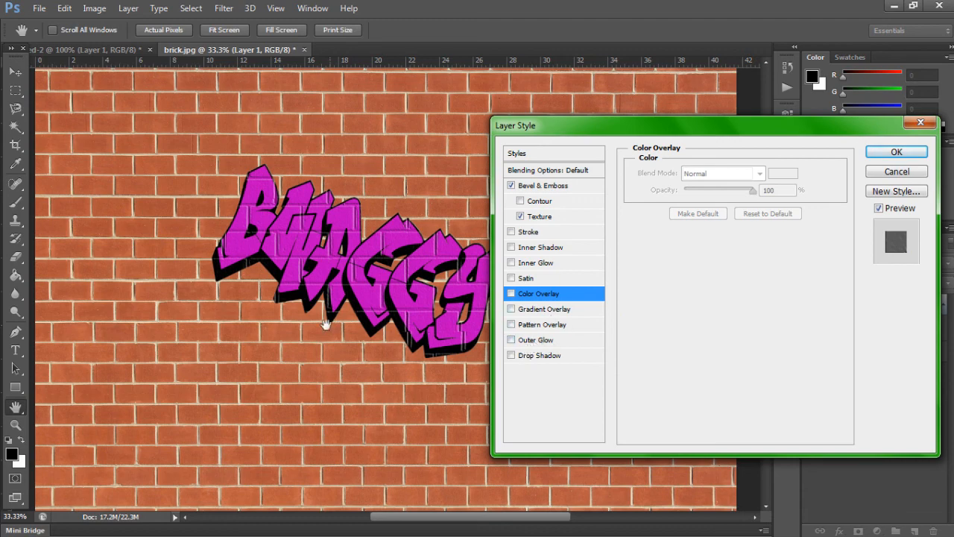
drag(643, 134, 615, 146)
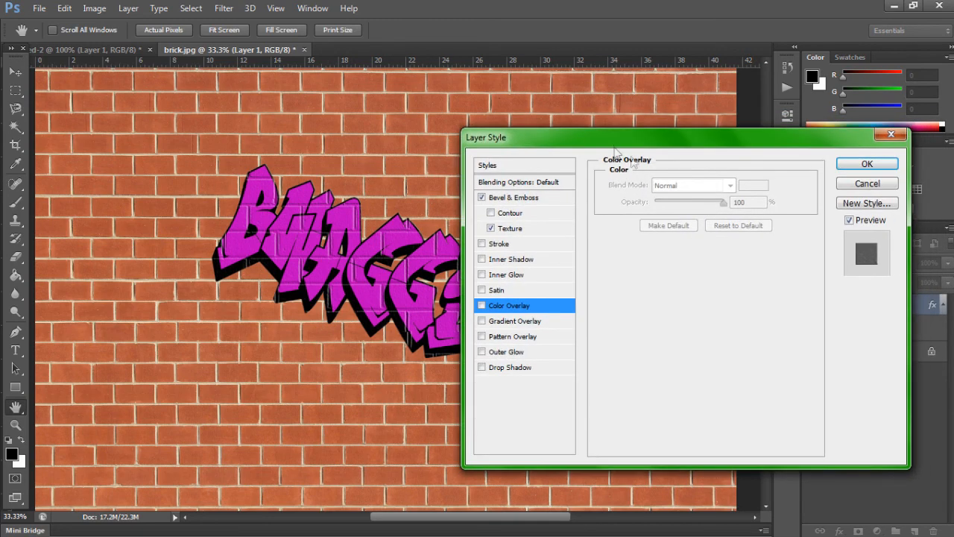
click(868, 164)
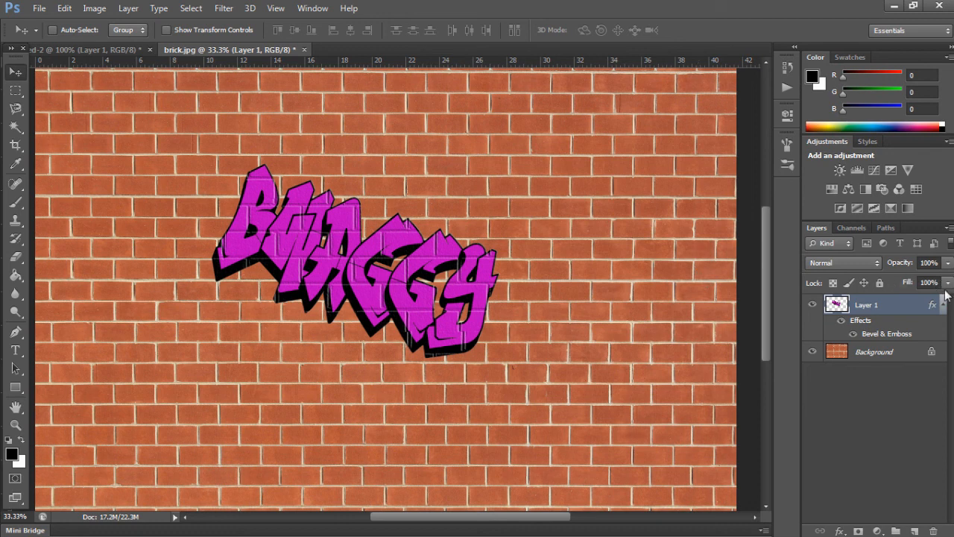
Step: Set the lettering layer's opacity to 80% and its fill to 98%
click(948, 264)
drag(948, 281, 937, 293)
click(948, 281)
click(948, 282)
drag(944, 299, 947, 306)
click(951, 282)
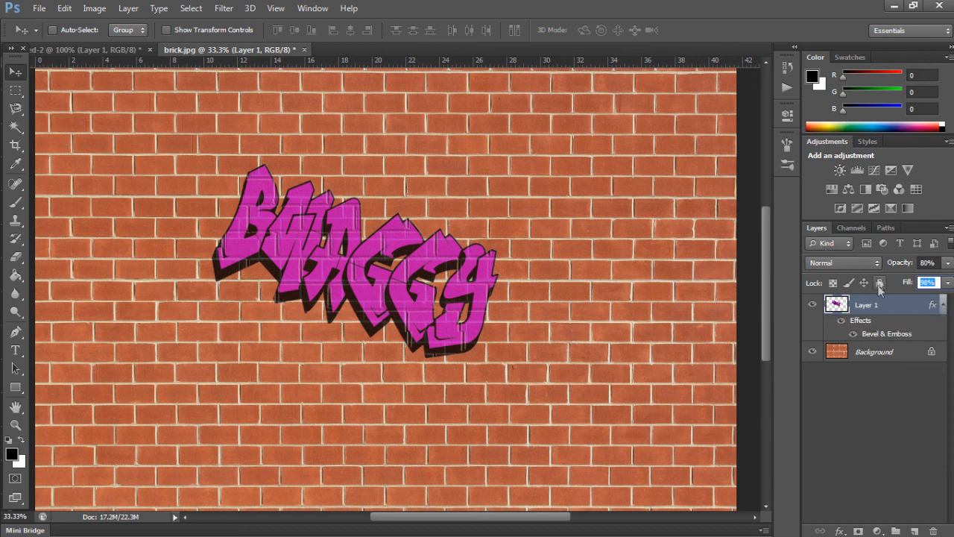
Step: Darken the brick Background layer with Hue/Saturation, using saturation -32 and lightness -68
click(891, 358)
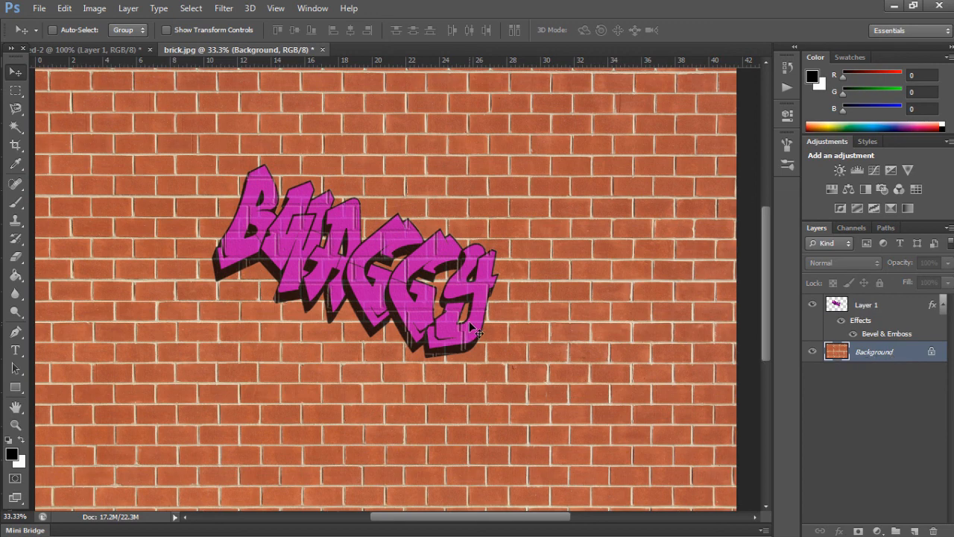
key(ctrl+u)
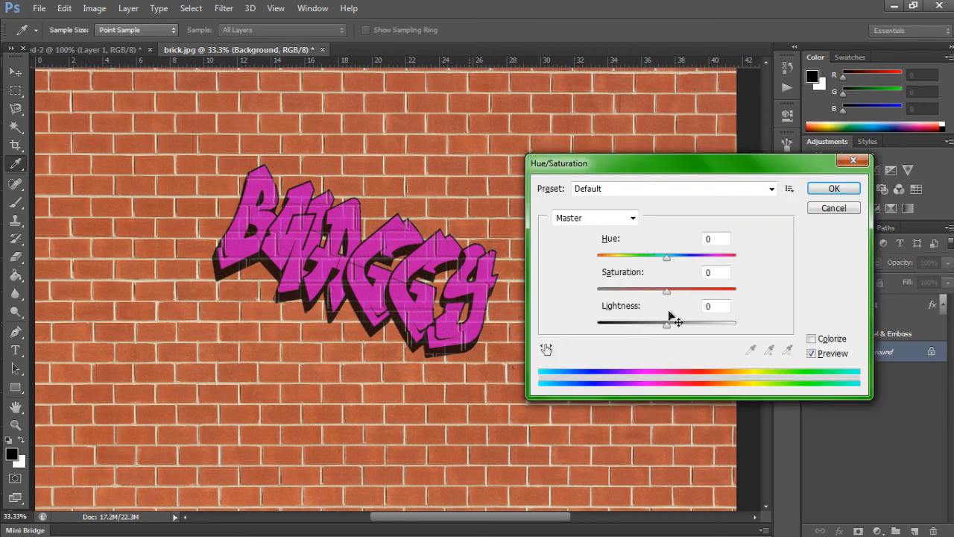
drag(667, 331, 625, 342)
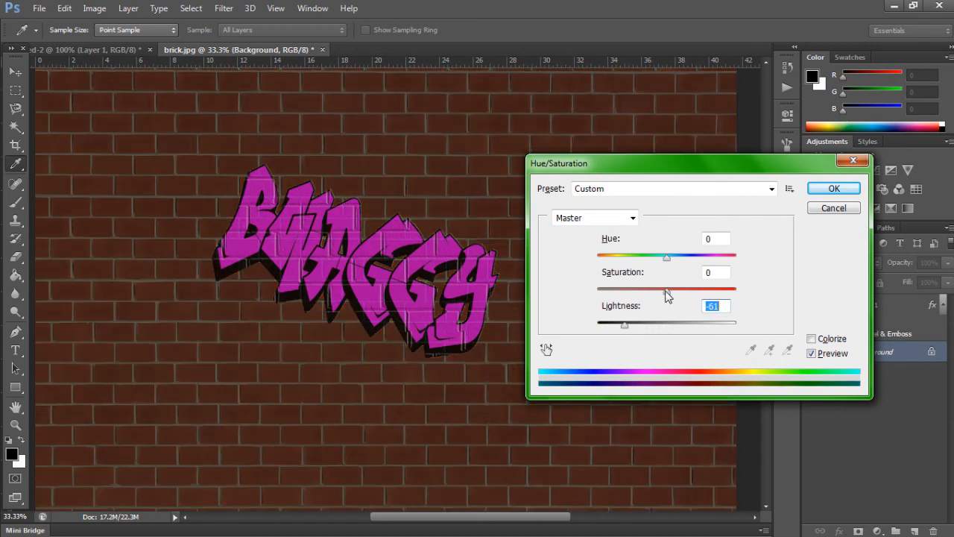
drag(667, 291, 645, 307)
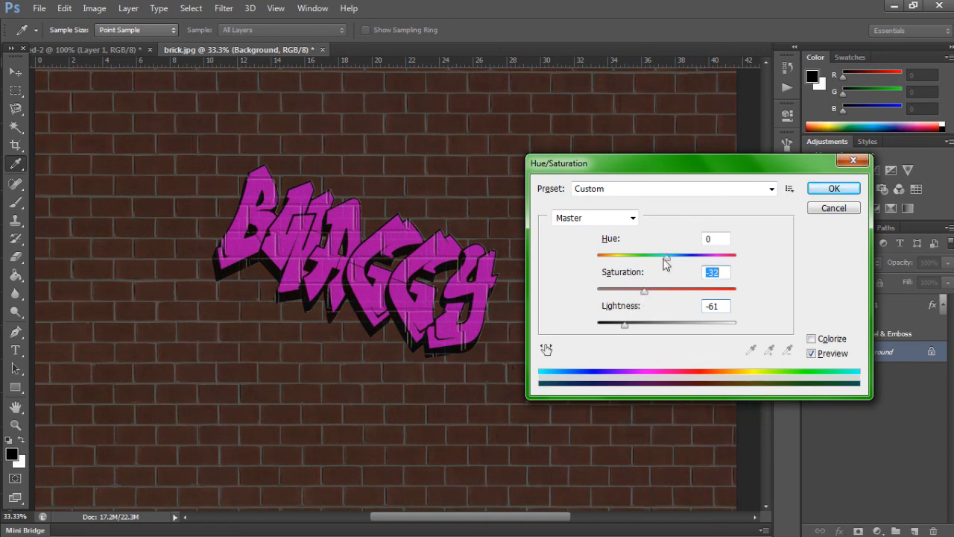
click(665, 262)
mouse_move(665, 262)
mouse_down()
mouse_move(653, 267)
mouse_move(667, 273)
mouse_up()
drag(629, 331, 619, 333)
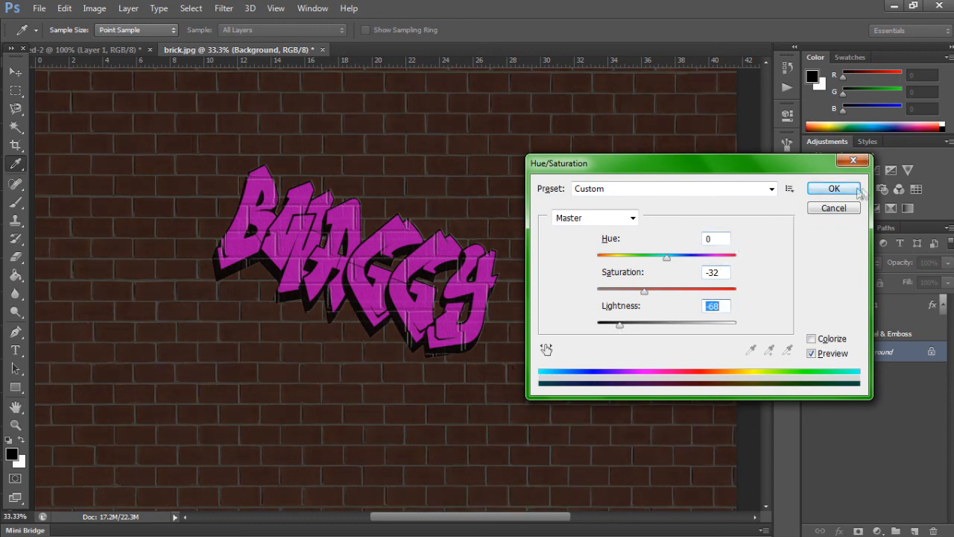
click(834, 189)
Step: Darken the lettering on Layer 1 with Hue/Saturation, setting lightness to -23
double_click(874, 310)
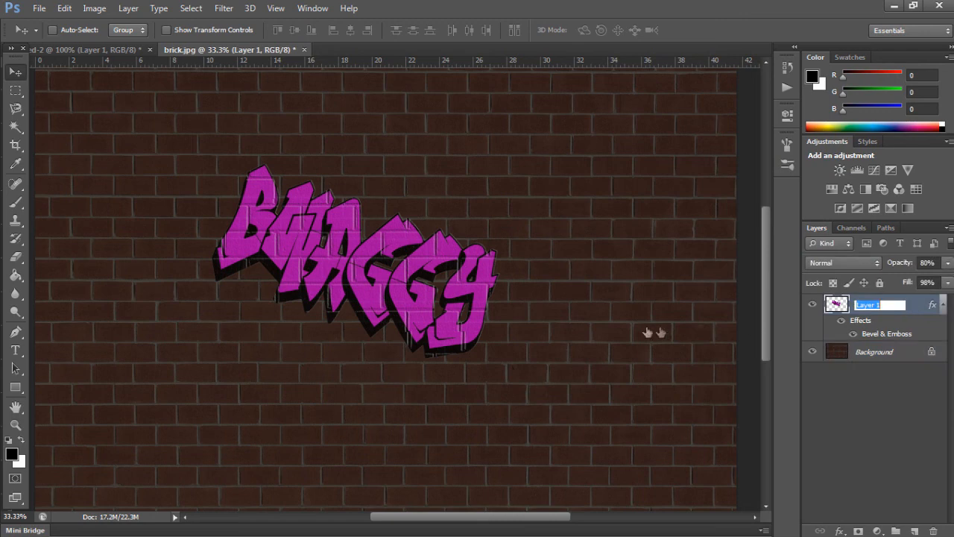
key(Return)
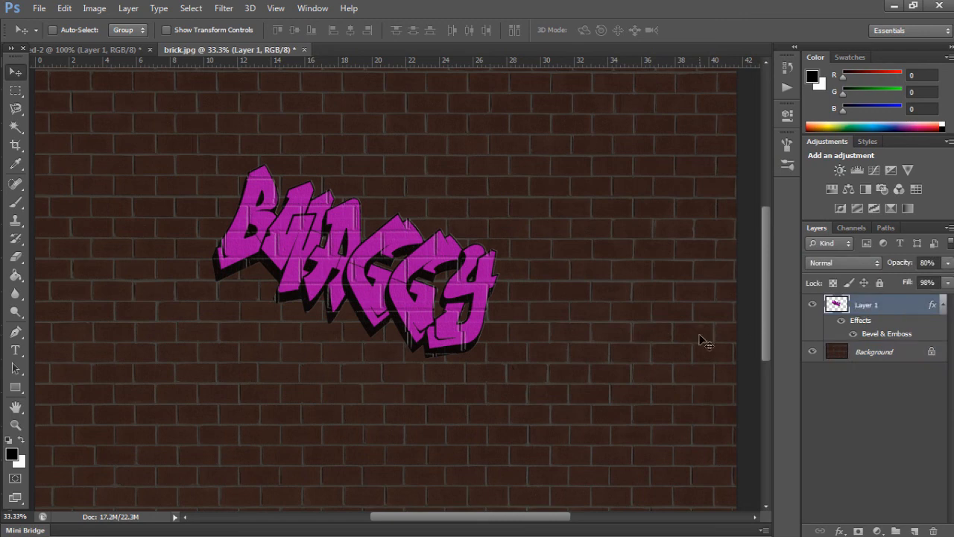
key(ctrl+u)
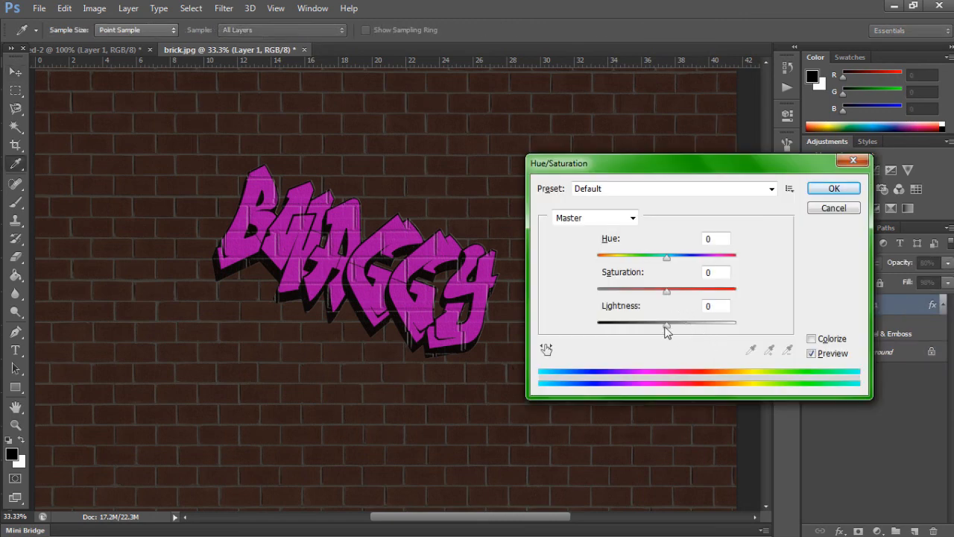
drag(665, 326, 654, 337)
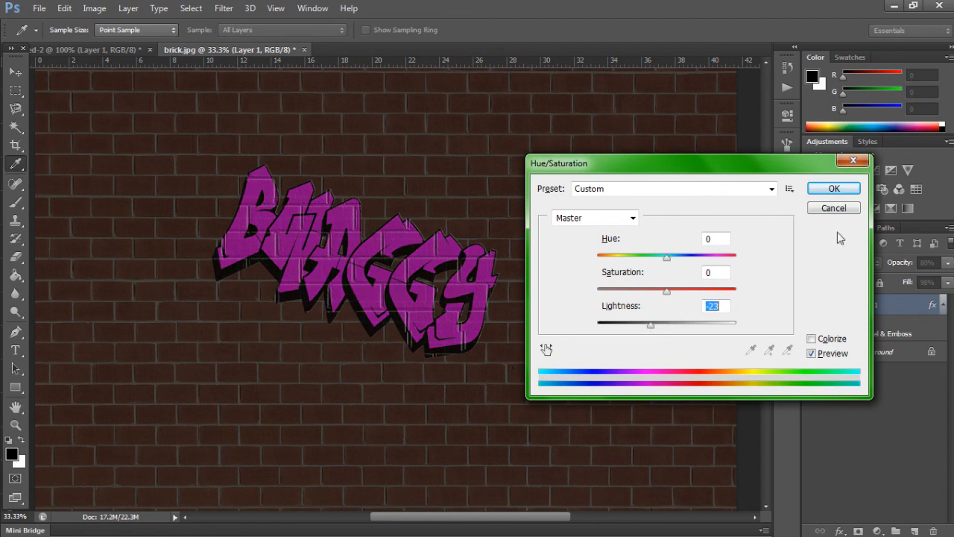
click(834, 190)
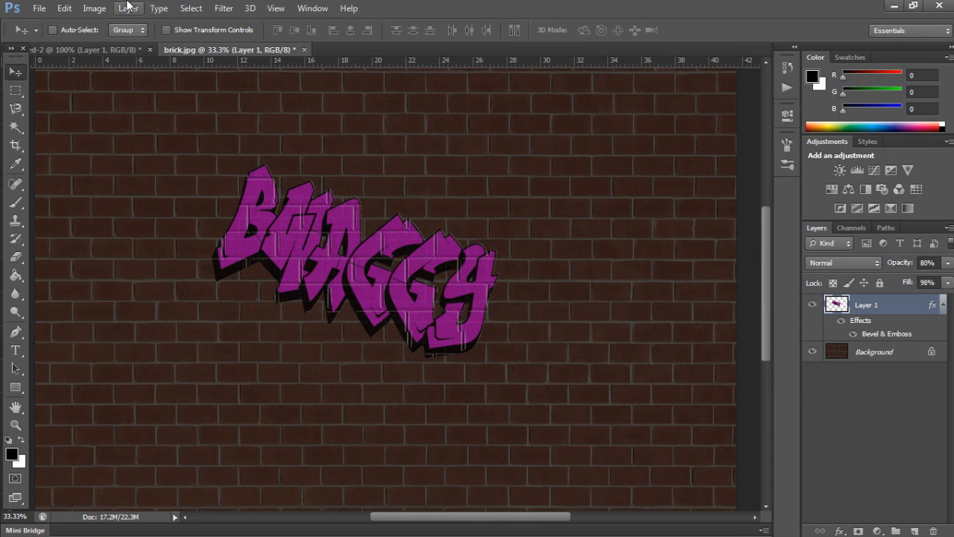
Step: Create a new blank layer above the lettering layer with Normal mode and 100% opacity
click(39, 8)
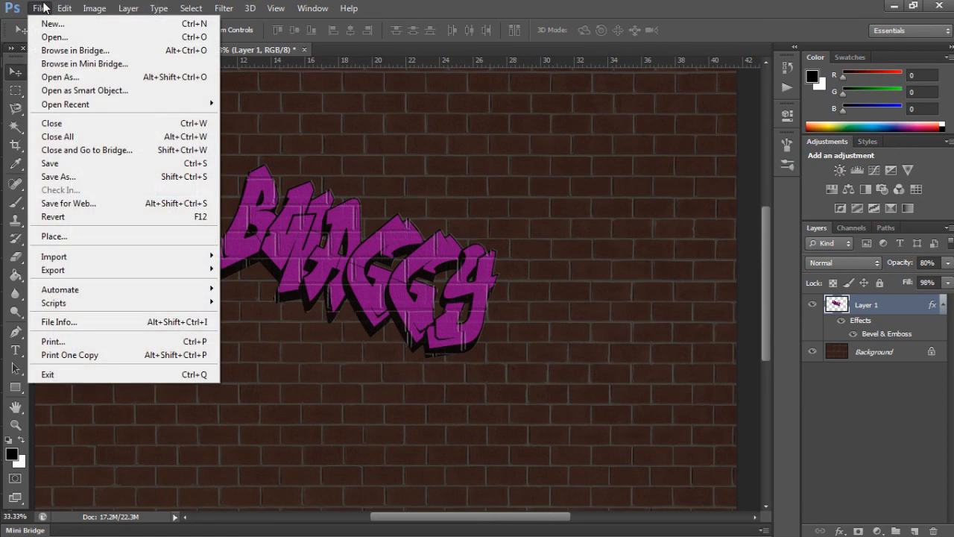
mouse_move(128, 8)
mouse_move(272, 30)
click(308, 23)
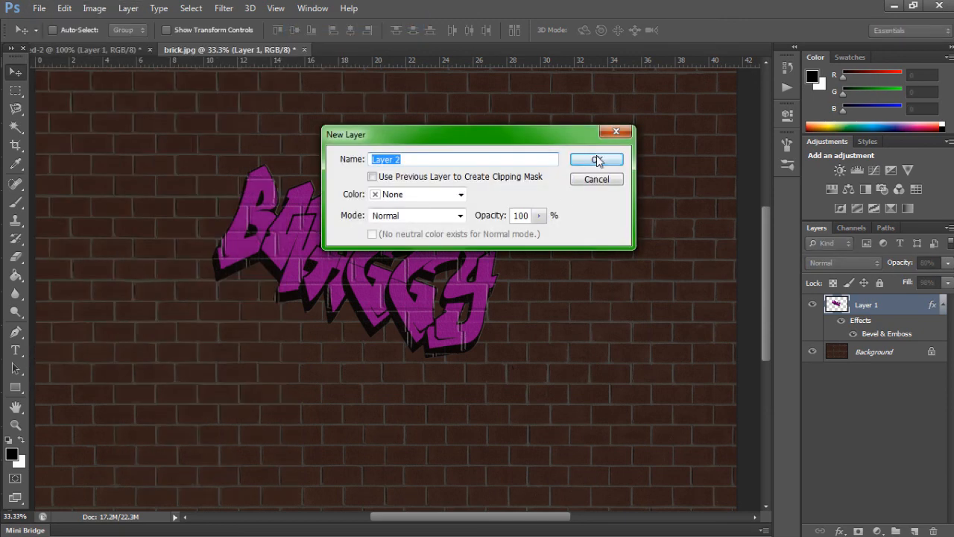
click(598, 161)
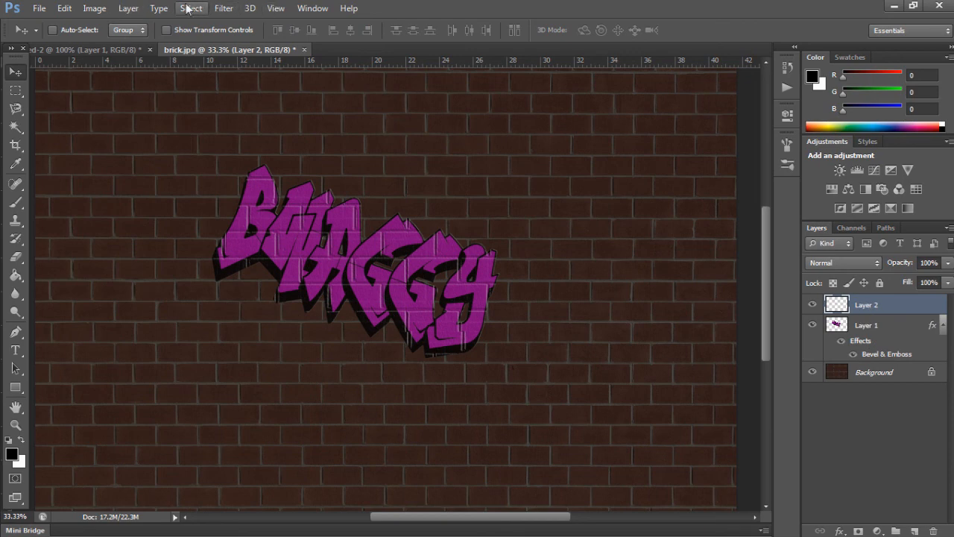
Step: Fill Layer 2 with a black-and-white cloud texture using the Clouds render filter
click(236, 7)
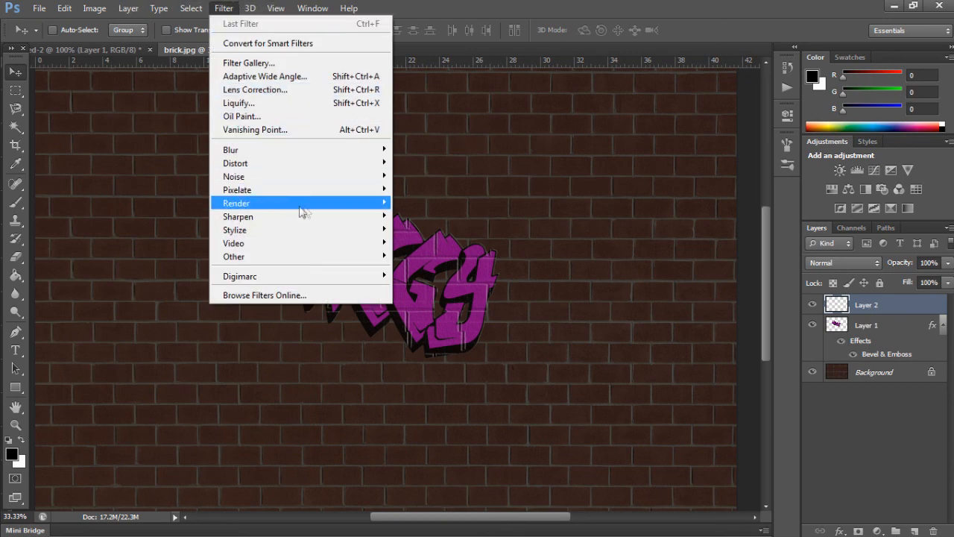
mouse_move(346, 208)
click(409, 202)
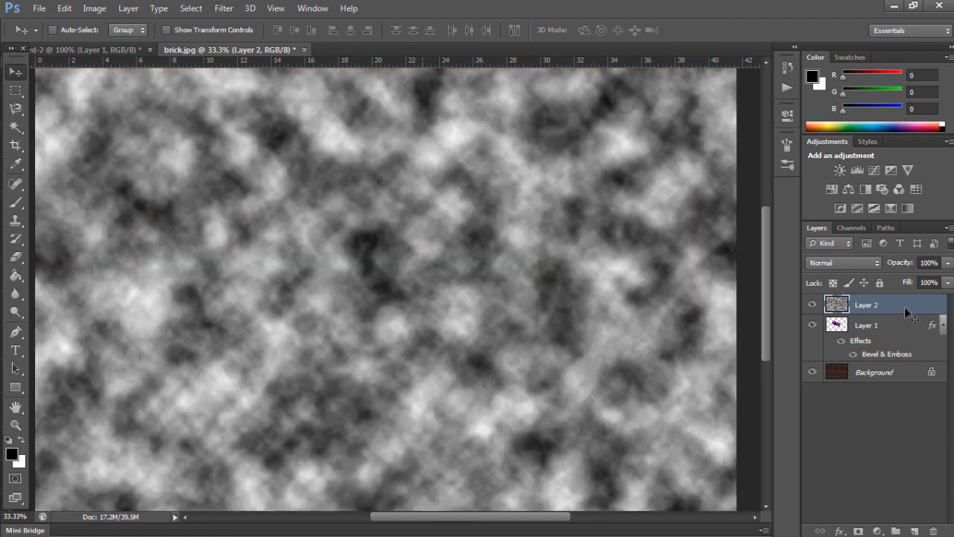
Step: Lower the clouds layer's opacity to about 21% and deselect the layer
click(948, 262)
drag(949, 282, 893, 300)
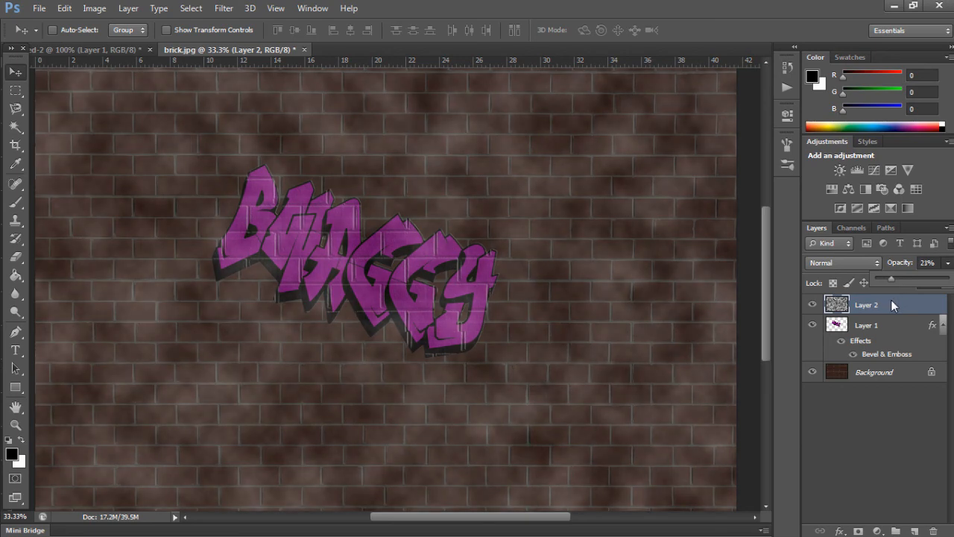
click(876, 435)
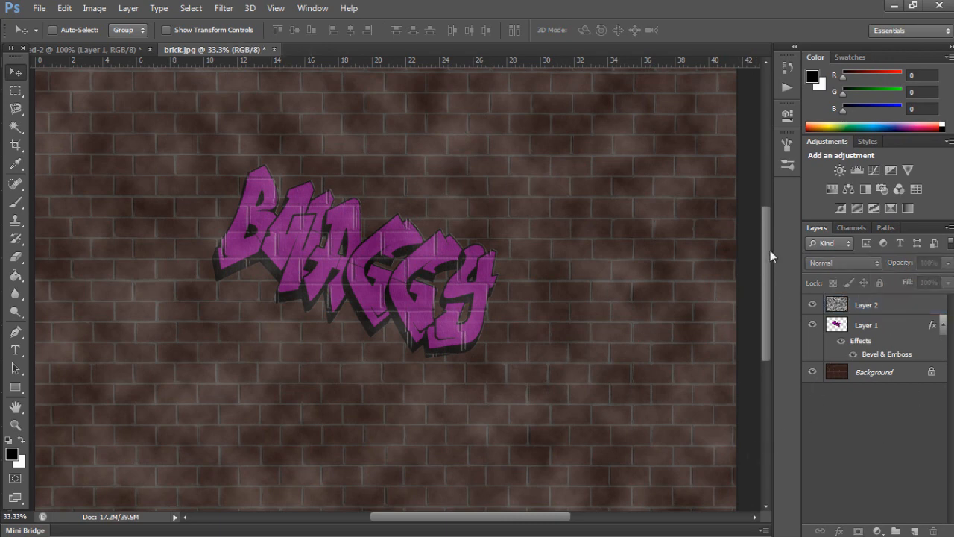
drag(768, 252, 767, 261)
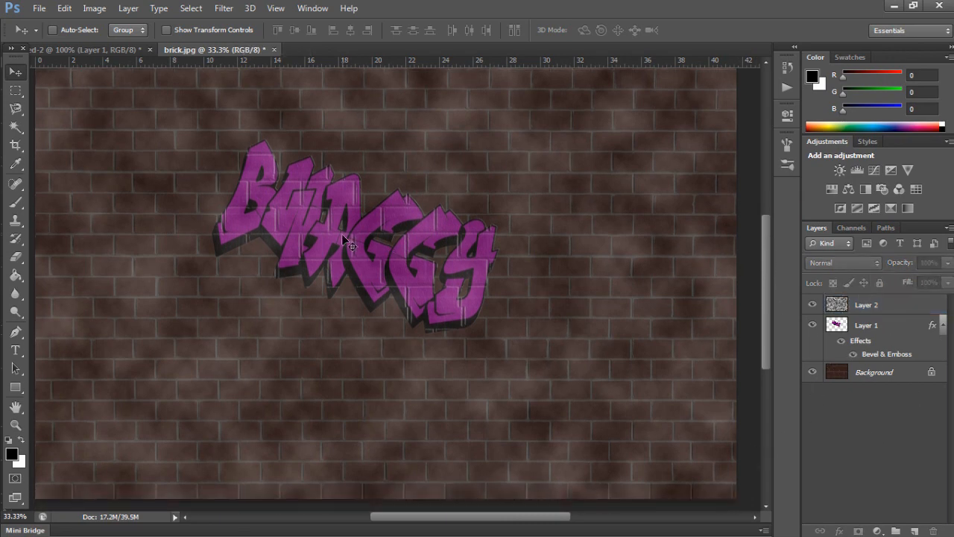